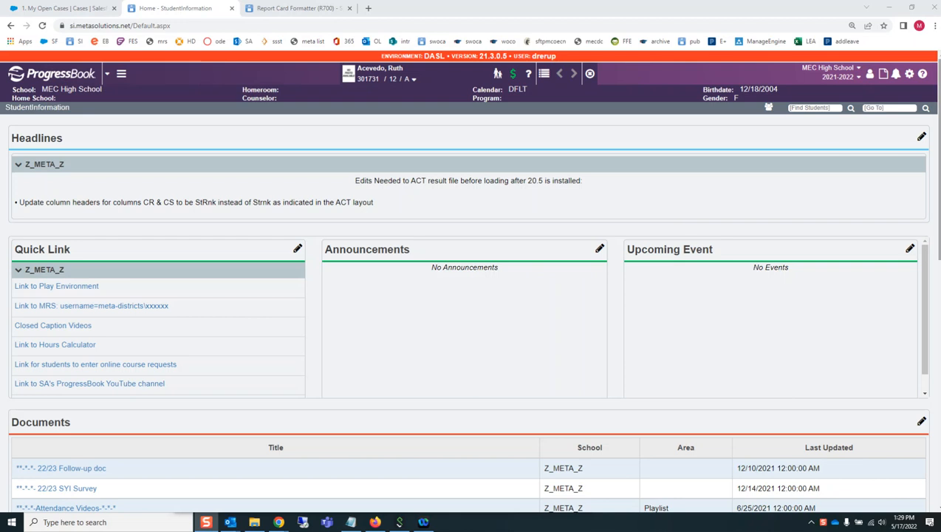
# Open the StudentInformation v21.x.x Cycle Release Notes from the online help
pyautogui.click(921, 79)
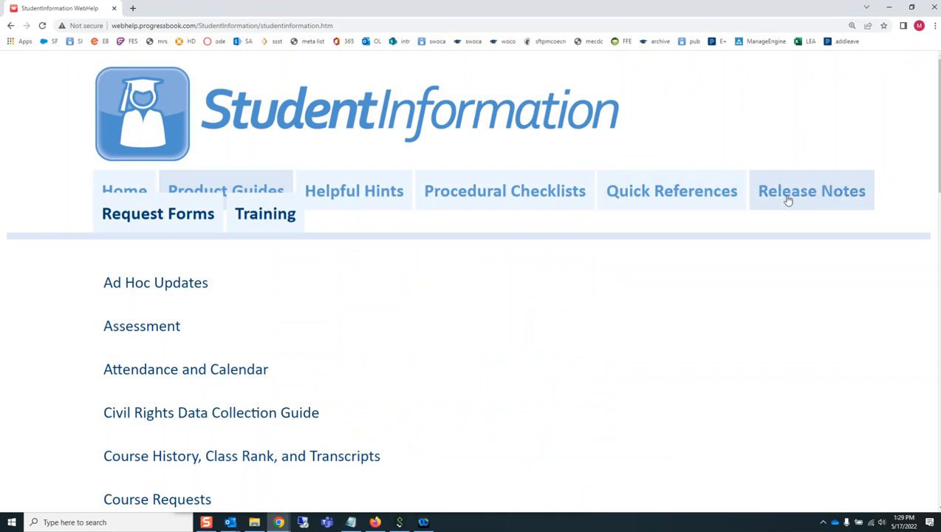
pyautogui.click(794, 191)
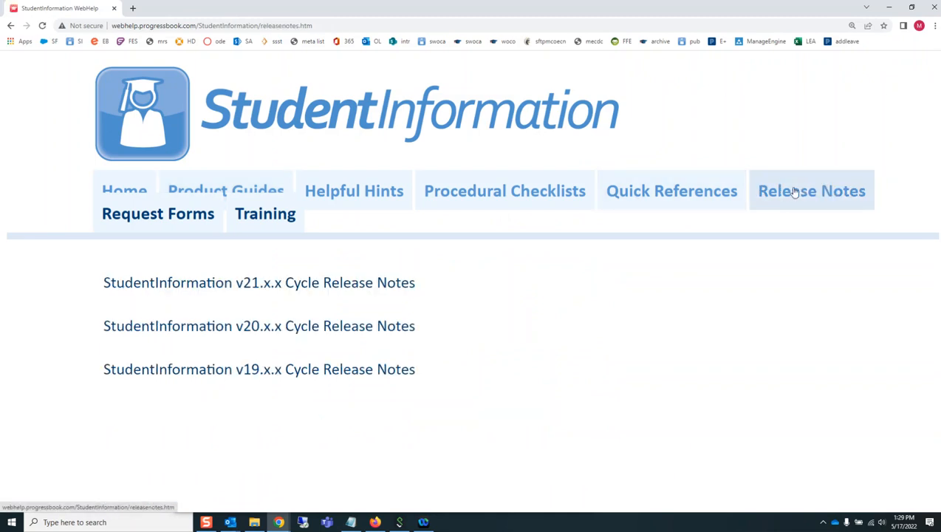
pyautogui.click(341, 286)
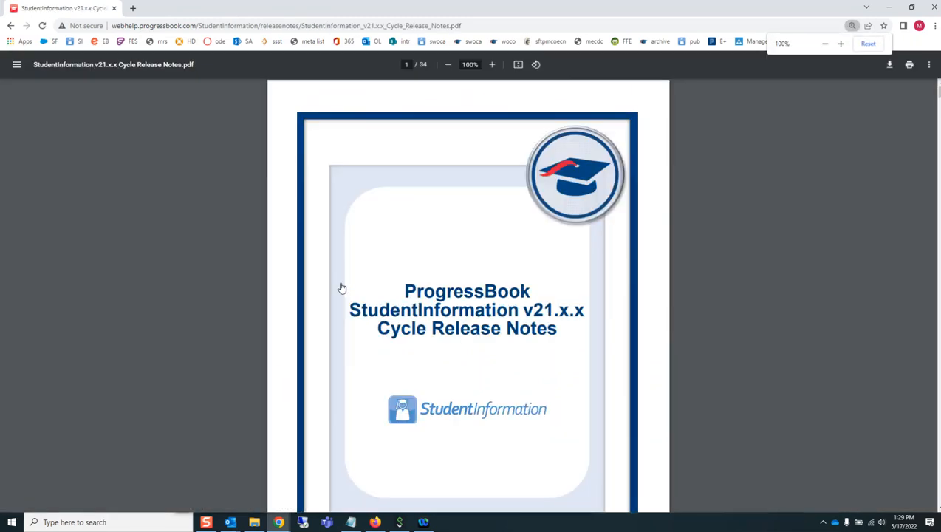
# Go back from the release notes, browse the list of Product Guides, and minimize the help window
pyautogui.click(10, 25)
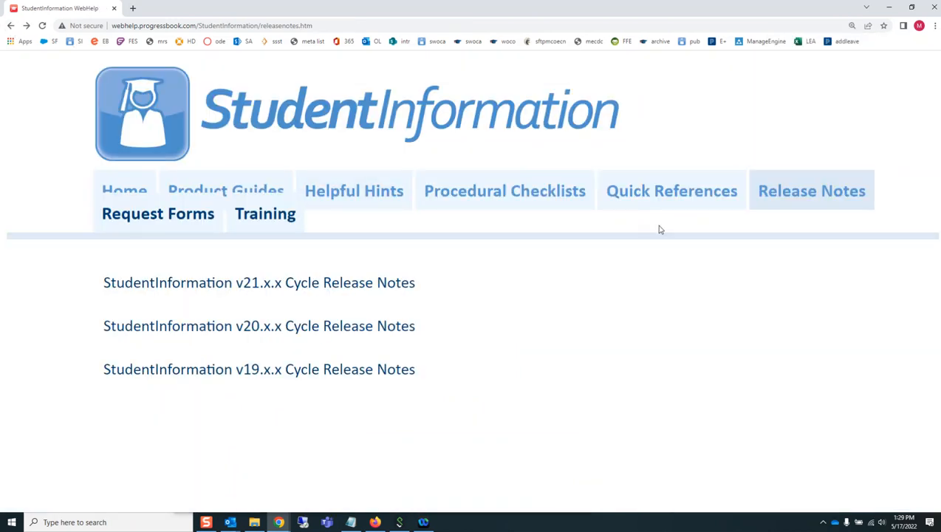
pyautogui.click(244, 188)
pyautogui.scroll(-3, 295, 342)
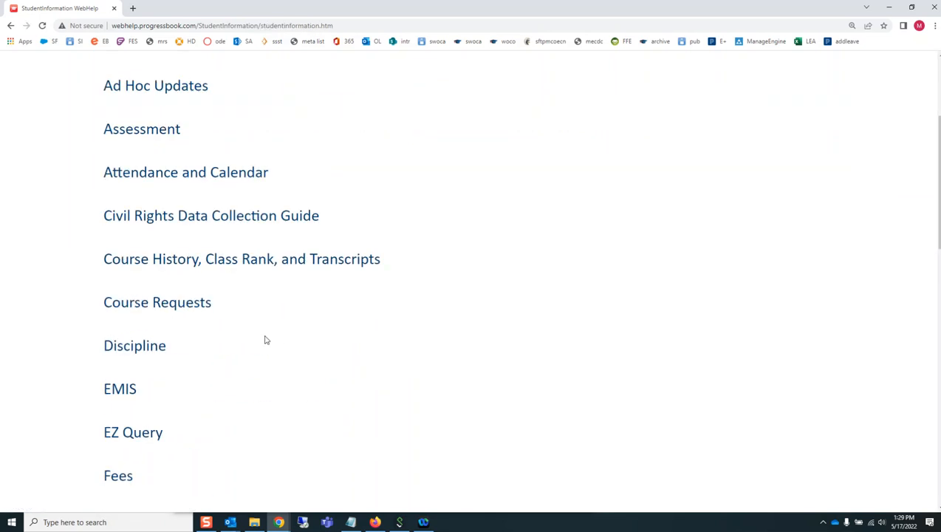
pyautogui.scroll(-3, 172, 409)
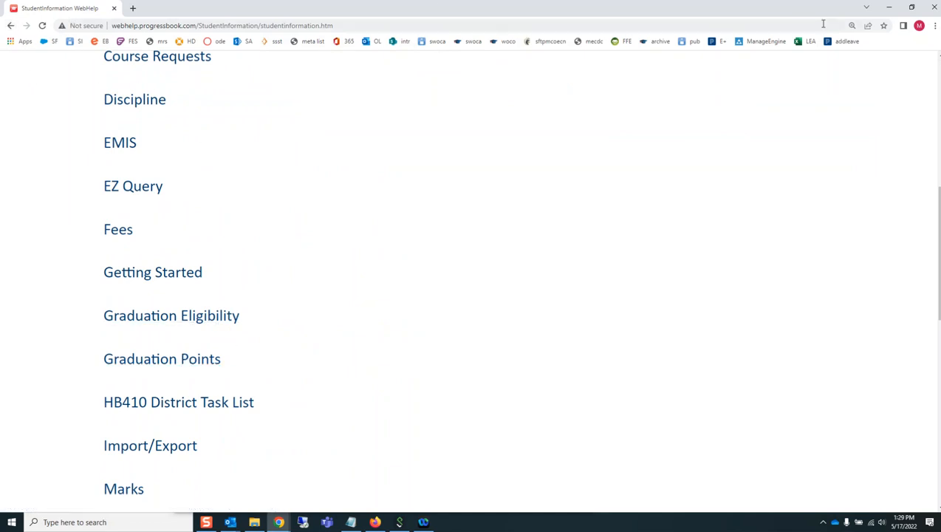
pyautogui.click(890, 10)
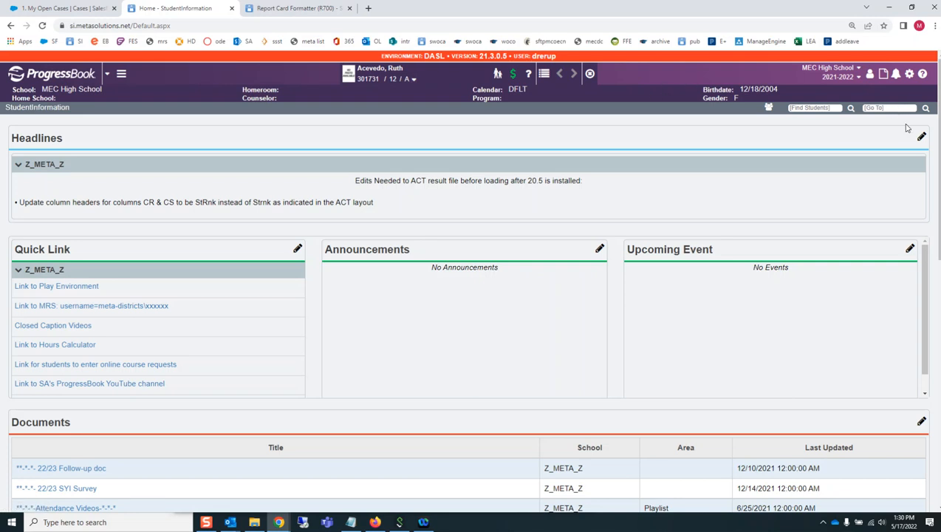
# Find "grad points" with the Go To search and open the Grad Points Summary for the selected student
pyautogui.click(890, 108)
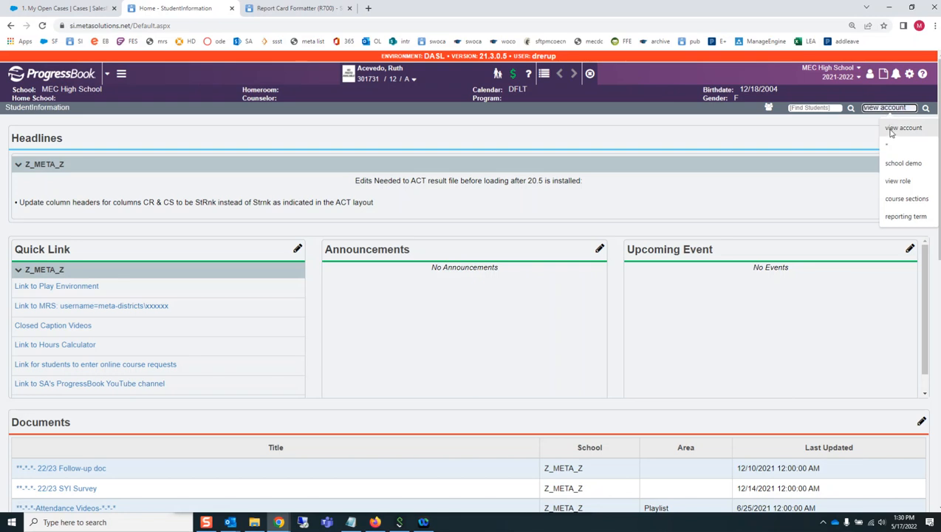
pyautogui.write('grad')
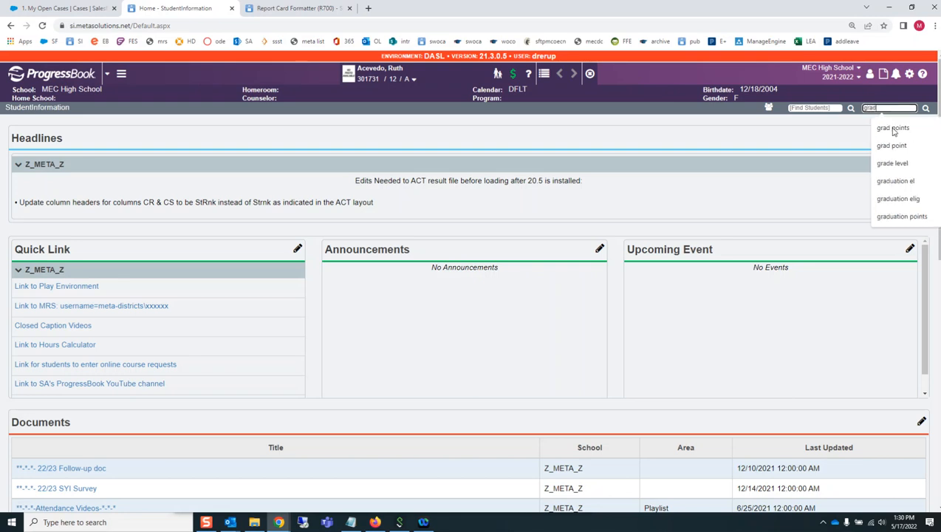
pyautogui.write(' points')
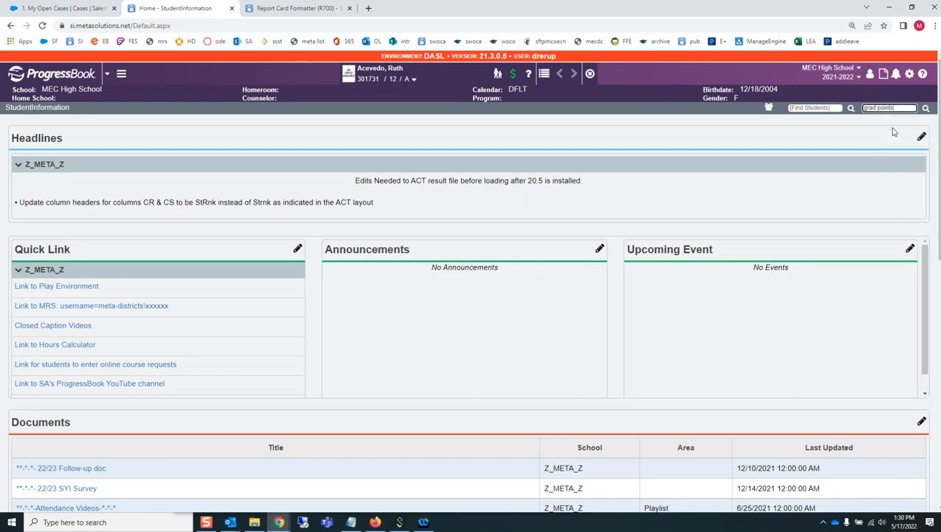
pyautogui.press('Return')
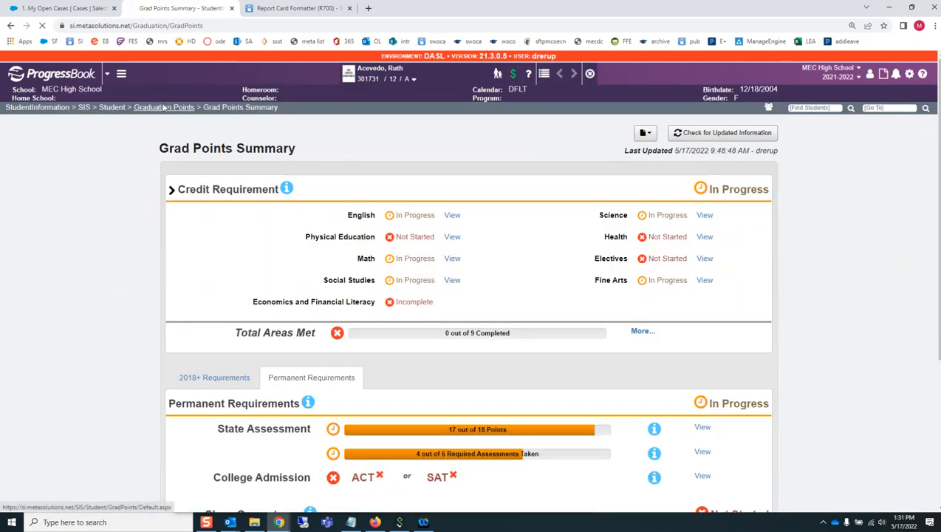
# Open Student Exemptions / Requirements under Graduation Points and review the State System of Diploma Seals
pyautogui.click(164, 108)
pyautogui.click(189, 170)
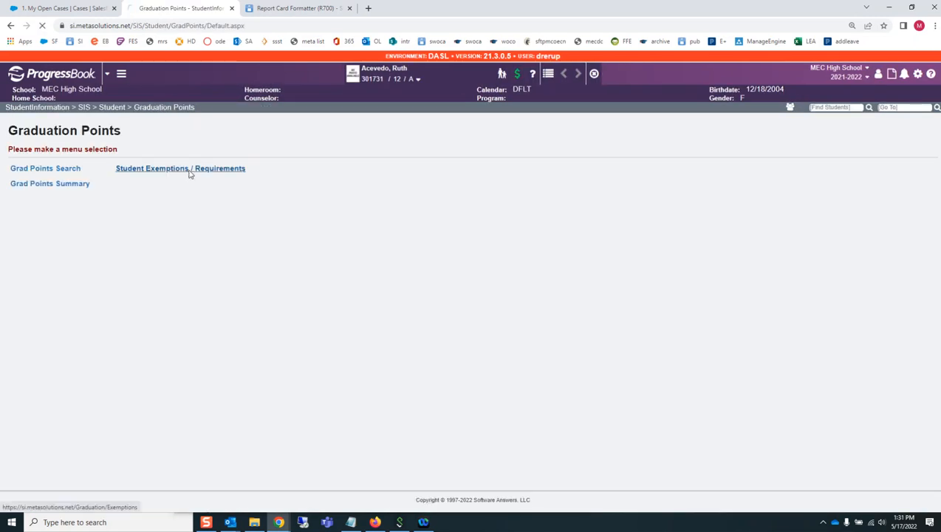
pyautogui.scroll(-2, 259, 244)
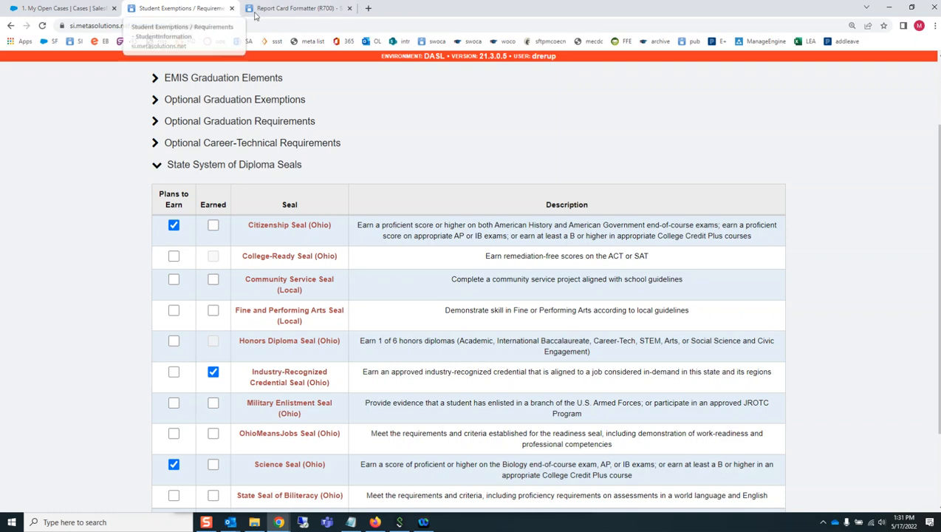
pyautogui.scroll(2, 680, 116)
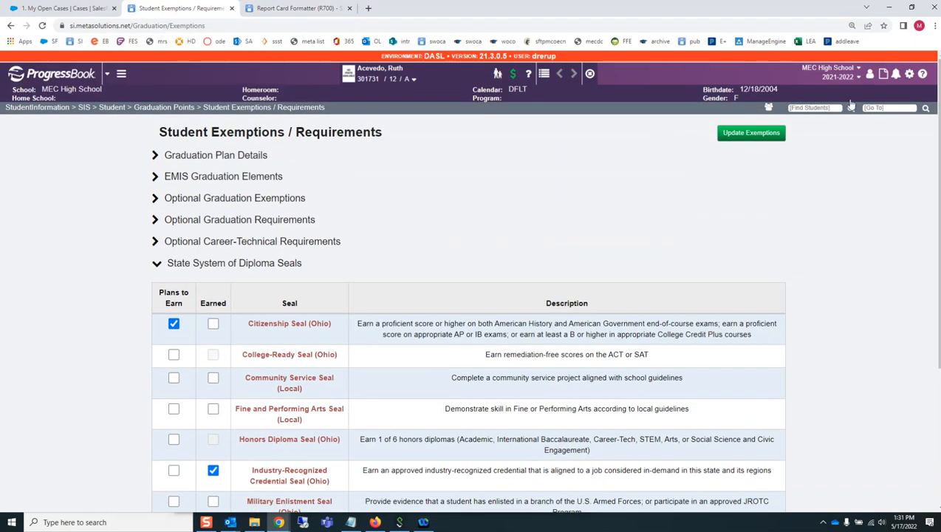
# Reopen the v21.x.x Cycle Release Notes from the online help and find the table of graduation seal program codes
pyautogui.click(917, 76)
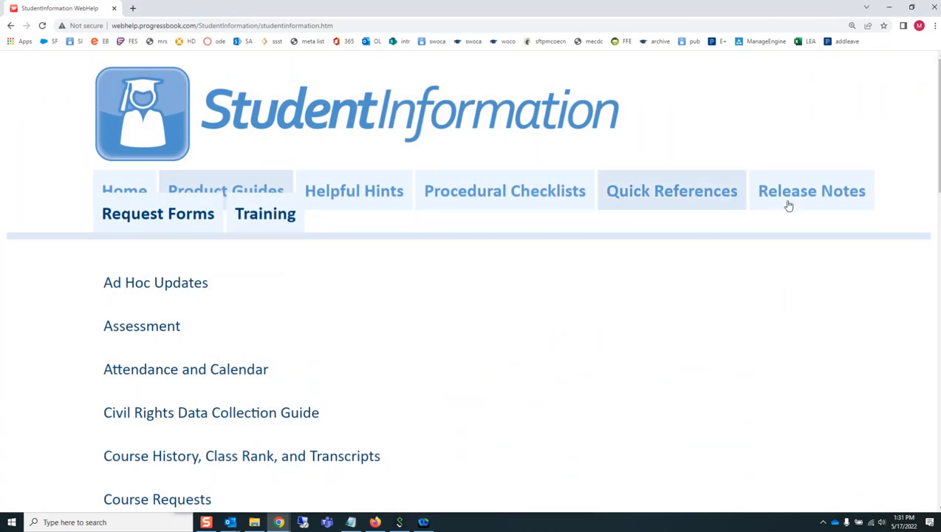
pyautogui.click(827, 198)
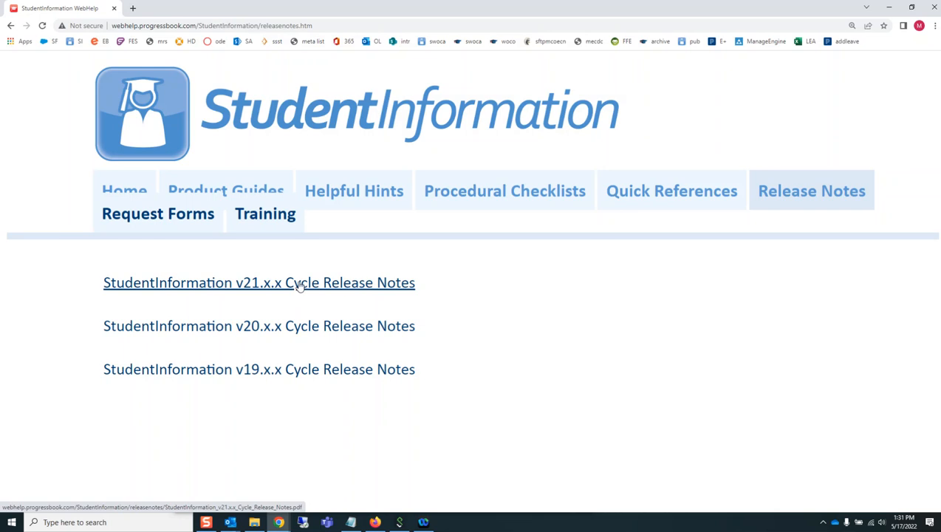
pyautogui.click(300, 287)
pyautogui.scroll(-20, 450, 310)
pyautogui.scroll(-20, 443, 308)
pyautogui.scroll(7, 445, 306)
pyautogui.scroll(8, 445, 306)
pyautogui.scroll(16, 446, 306)
pyautogui.scroll(1, 446, 304)
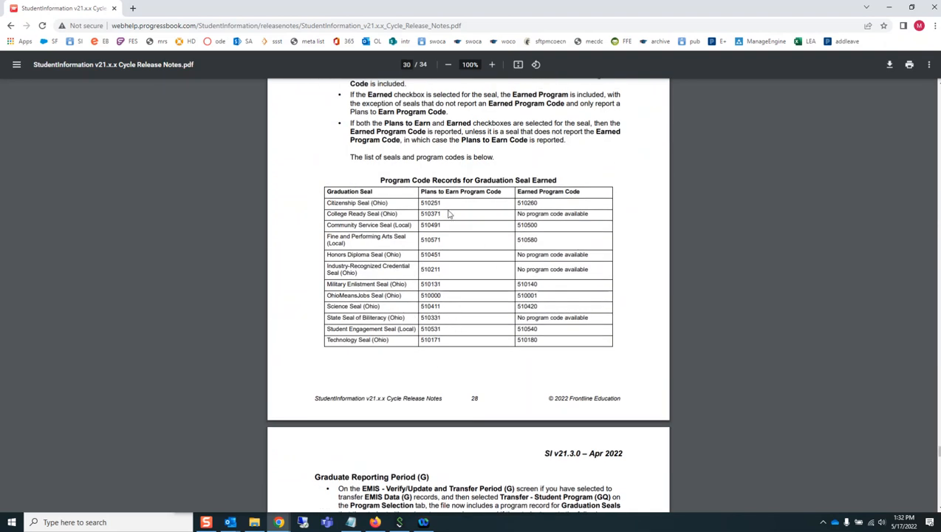
# Highlight the Program Code Records for Graduation Seal Earned table, clear the selection, and minimize the release notes window
pyautogui.moveTo(378, 176); pyautogui.dragTo(592, 323)
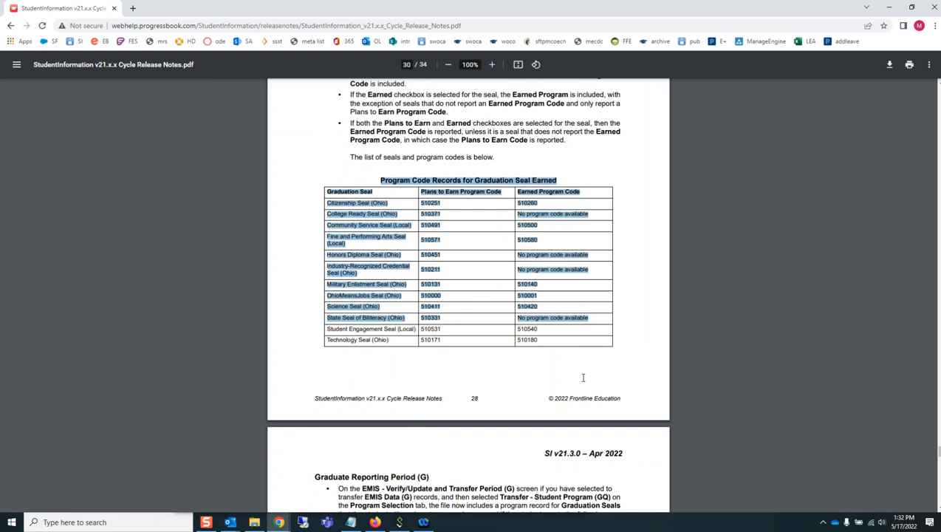
pyautogui.click(504, 384)
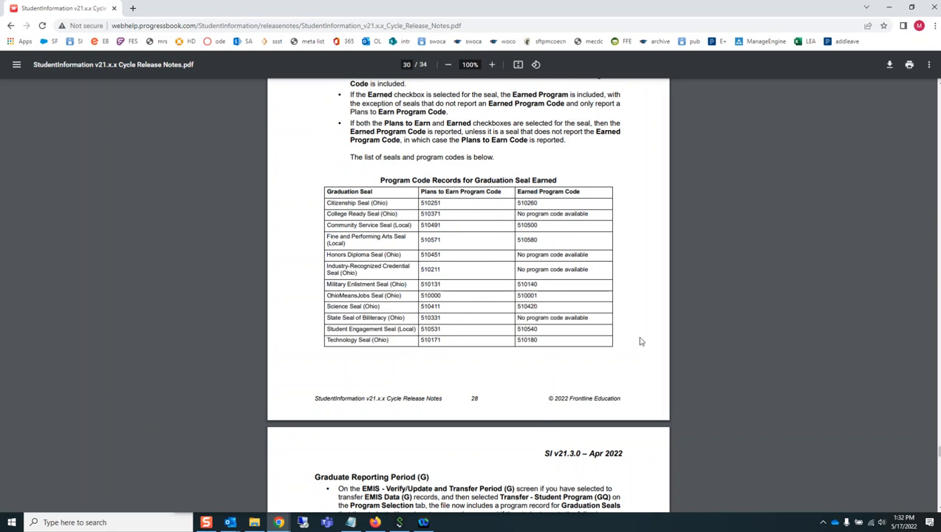
pyautogui.click(888, 7)
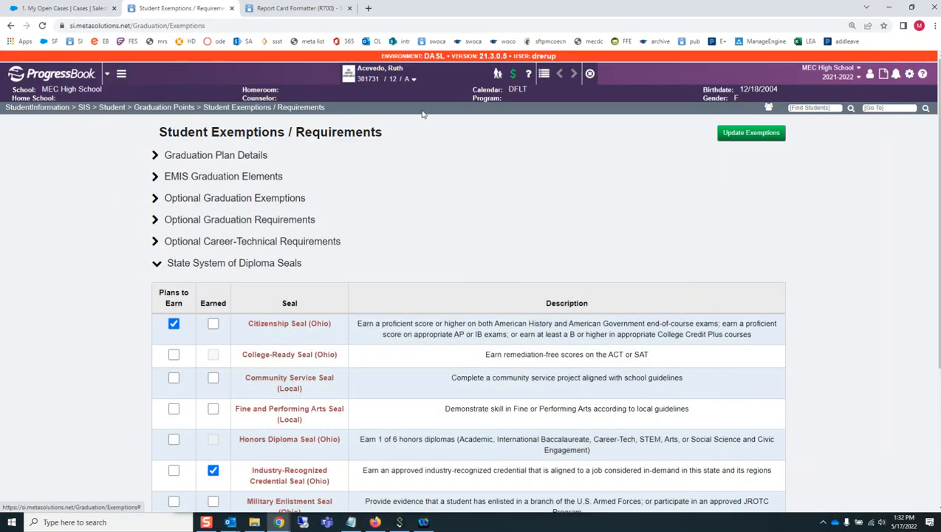
# Open the student's profile for editing and examine the Proficient Foreign Languages among the FN-Graduate elements
pyautogui.scroll(-1, 518, 251)
pyautogui.scroll(1, 513, 246)
pyautogui.click(413, 79)
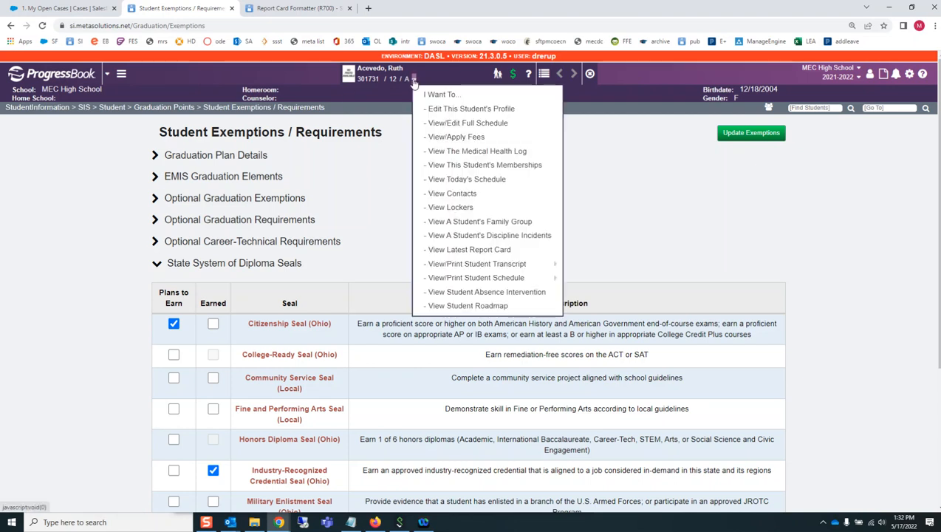
pyautogui.click(468, 110)
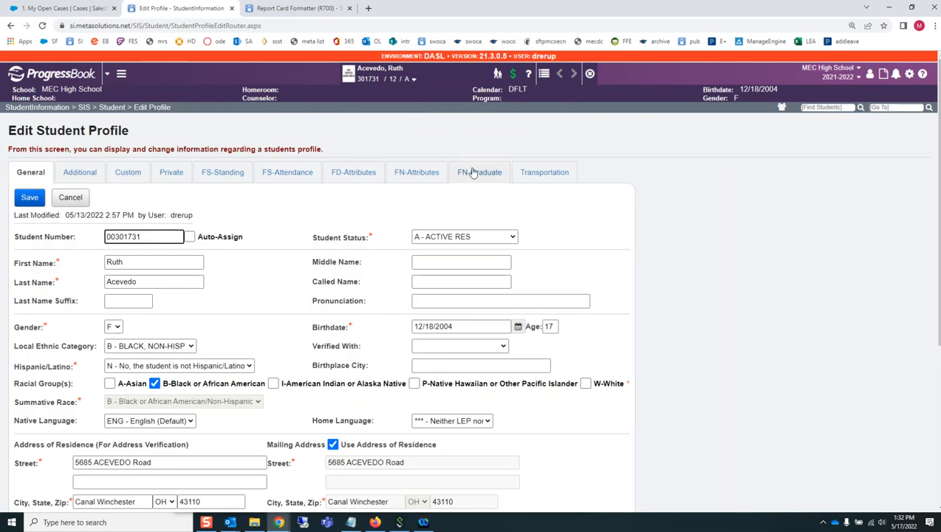
pyautogui.click(463, 175)
pyautogui.scroll(-1, 286, 308)
pyautogui.scroll(-1, 287, 309)
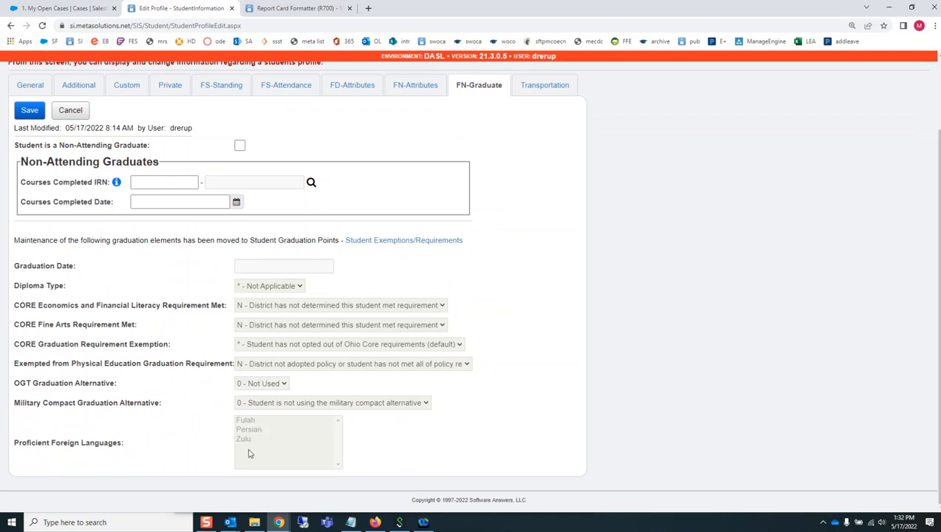
pyautogui.moveTo(57, 443); pyautogui.dragTo(249, 436)
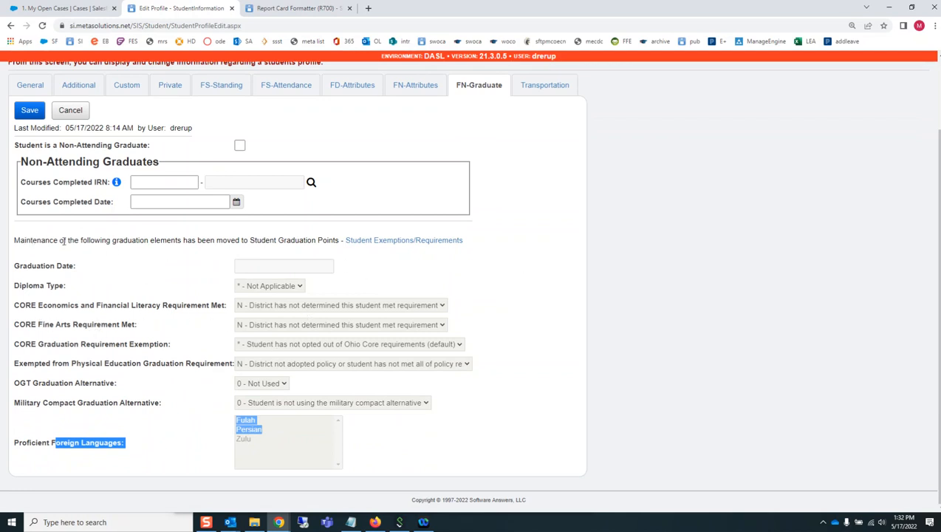
# Follow the profile's link to Student Exemptions/Requirements and look over the diploma seals, including the State Seal of Biliteracy
pyautogui.click(405, 241)
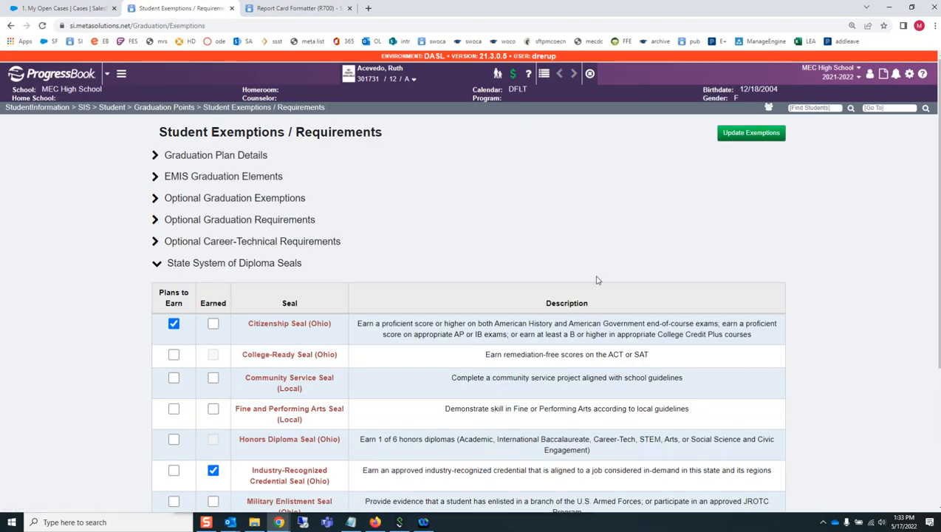
pyautogui.scroll(-3, 457, 410)
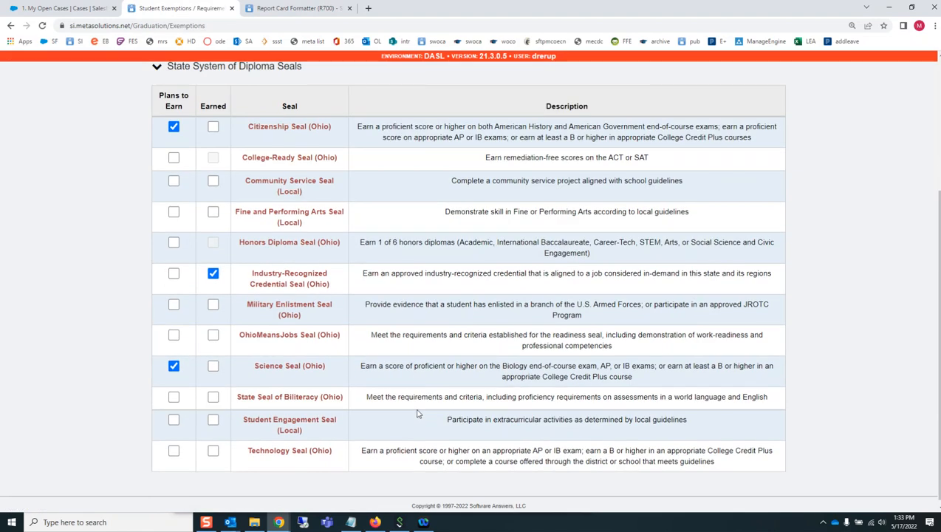
pyautogui.scroll(3, 417, 411)
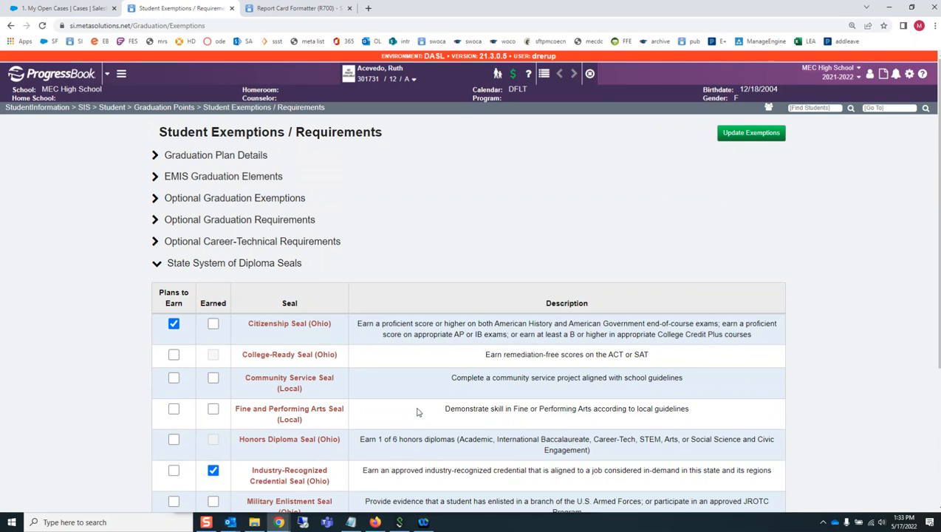
# Set the Diploma Type in the EMIS Graduation Elements to 2 - Academic Diploma with Honors and save the exemptions
pyautogui.click(156, 178)
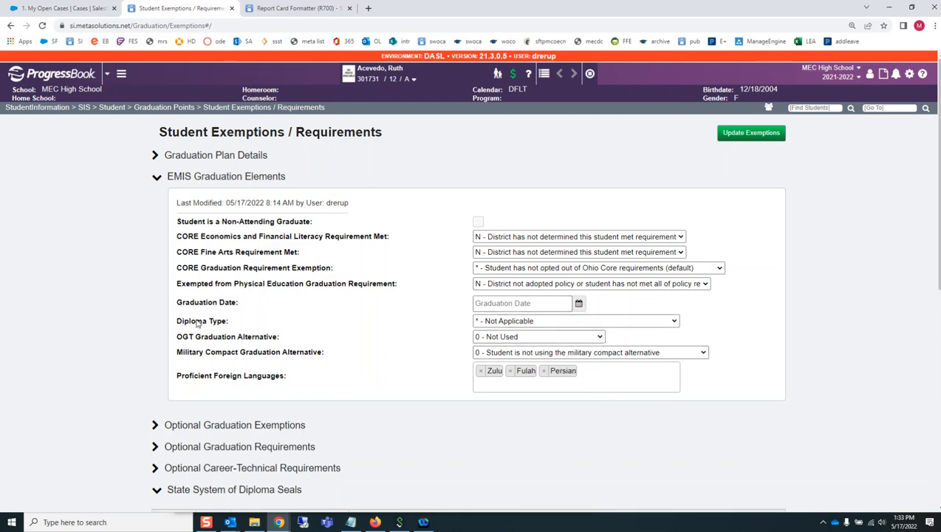
pyautogui.click(511, 321)
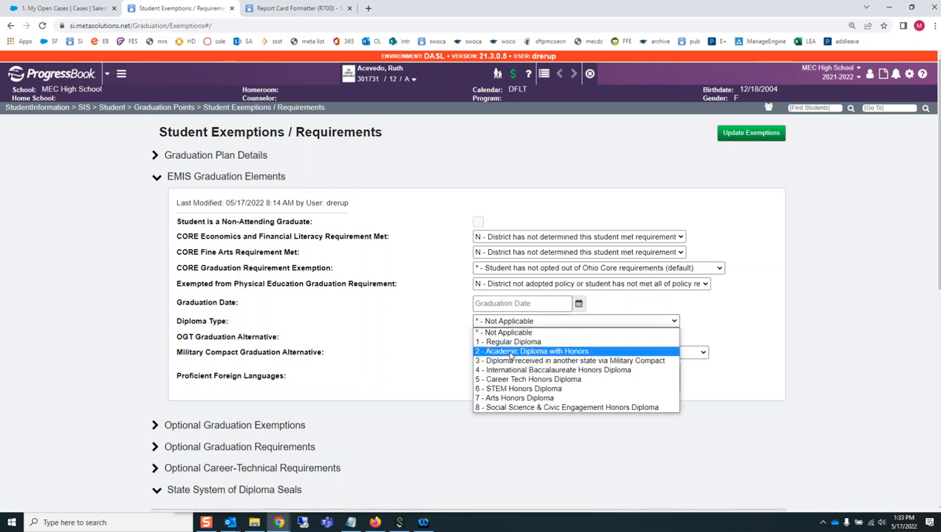
pyautogui.click(511, 352)
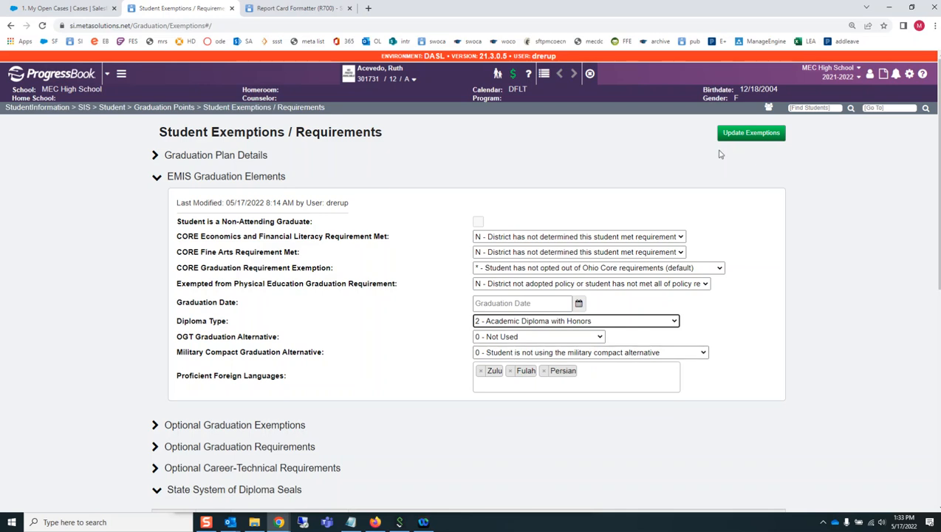
pyautogui.click(741, 138)
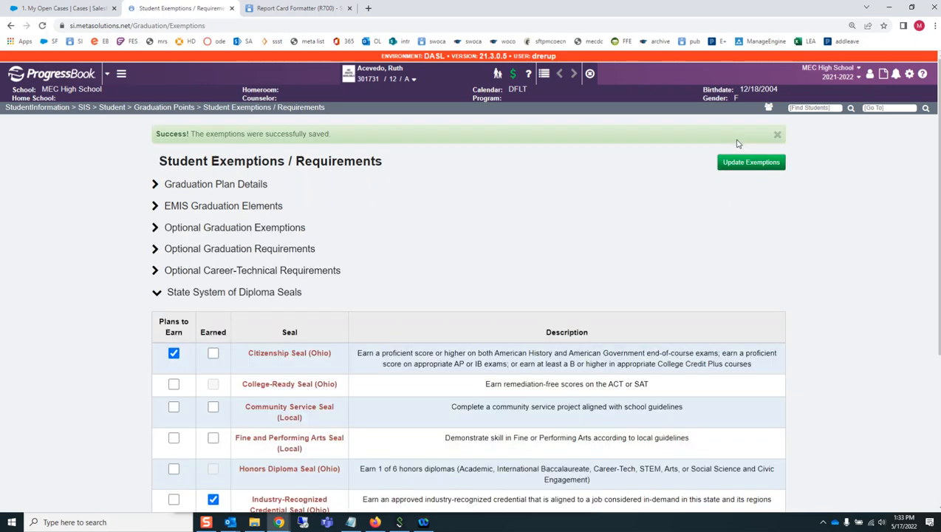
# Check the Honors Diploma Seal row and return to the Graduation Points page
pyautogui.scroll(-2, 593, 215)
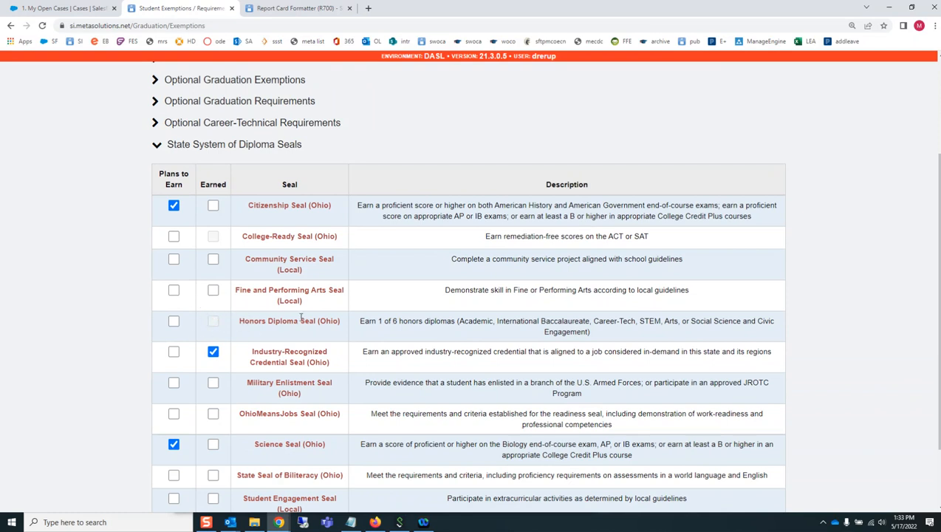
pyautogui.scroll(2, 471, 319)
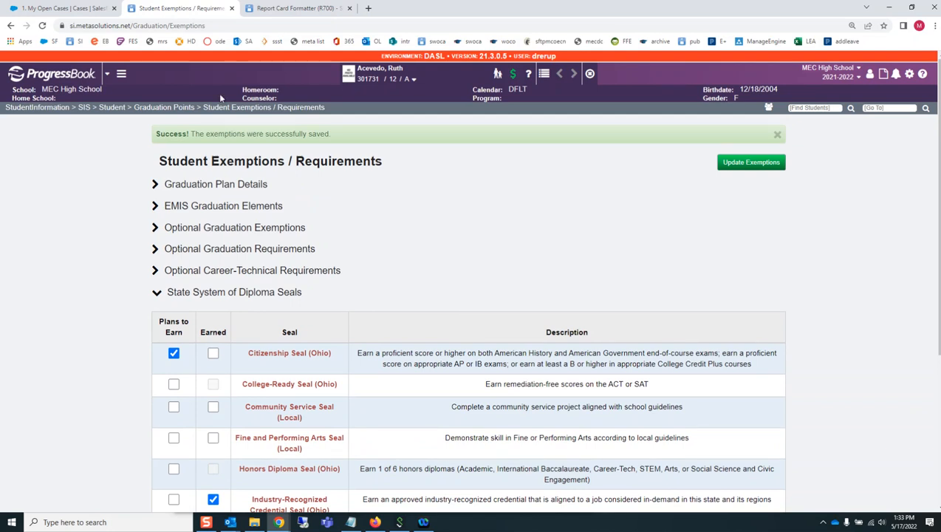
pyautogui.click(163, 107)
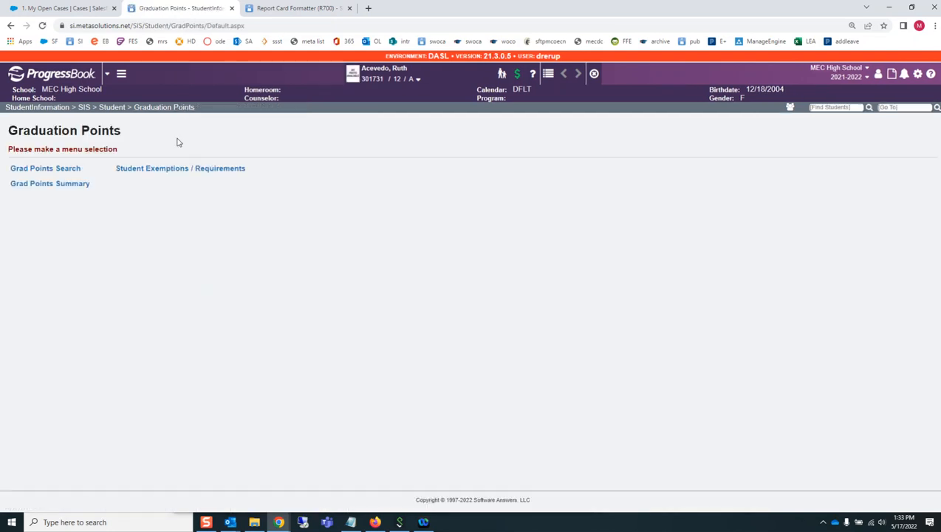
# Update the student's Grad Points Summary with the latest information and return to the Graduation Points page
pyautogui.click(63, 184)
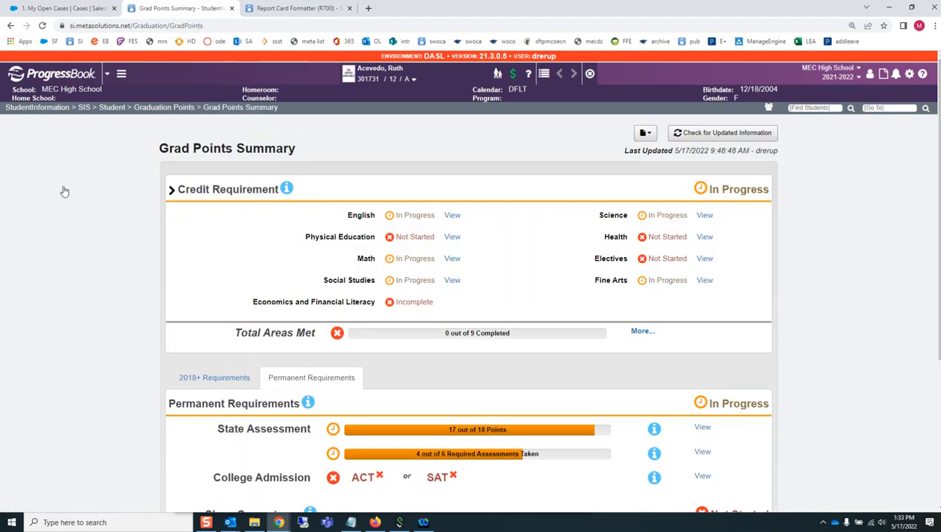
pyautogui.click(718, 136)
pyautogui.click(166, 109)
# Open Student Exemptions / Requirements and check the Honors Diploma Seal and College-Ready Seal rows
pyautogui.click(191, 169)
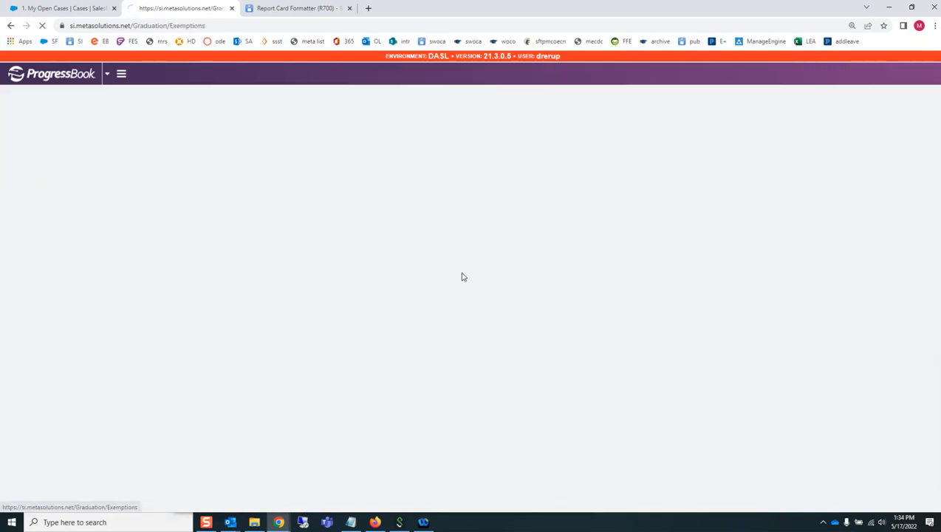
pyautogui.scroll(-2, 454, 280)
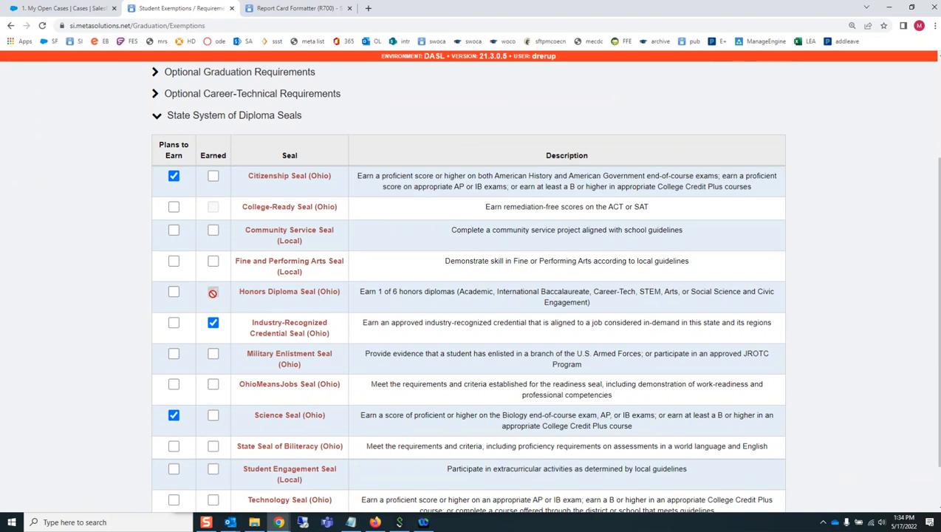
pyautogui.moveTo(340, 291); pyautogui.dragTo(247, 289)
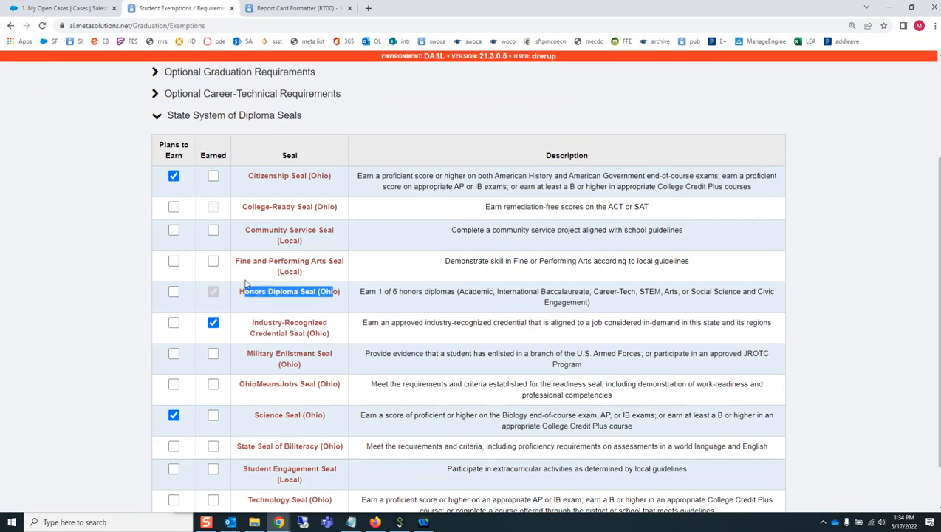
pyautogui.moveTo(341, 208); pyautogui.dragTo(245, 208)
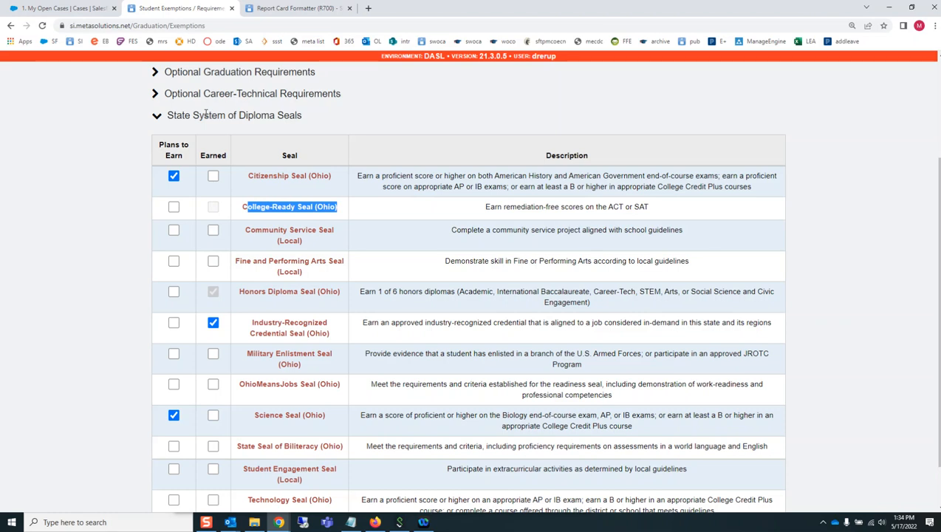
# Open the student's profile for editing and review the Diploma Type among the FN-Graduate elements
pyautogui.scroll(3, 343, 183)
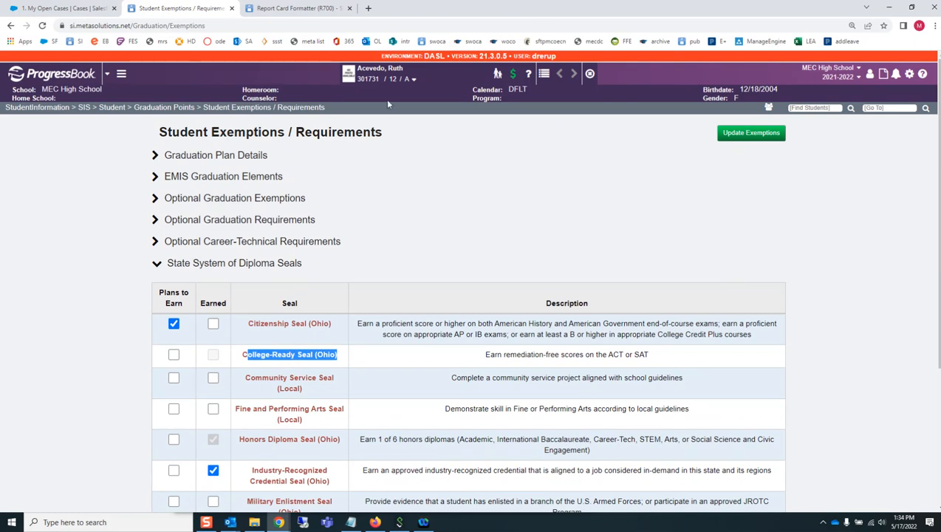
pyautogui.click(414, 79)
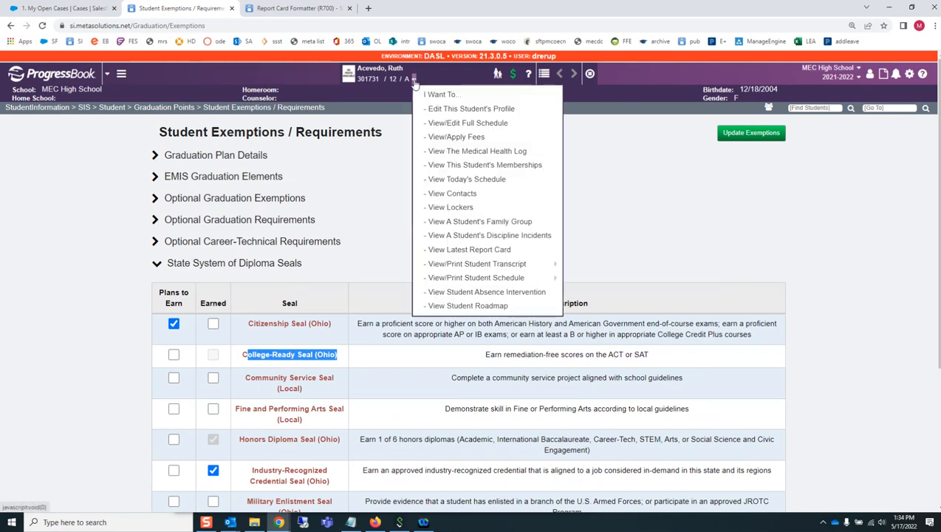
pyautogui.click(444, 110)
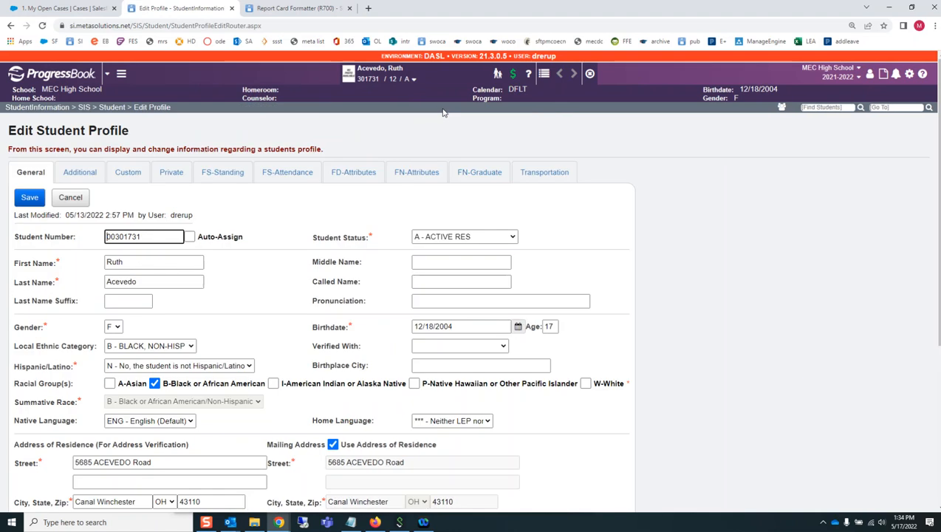
pyautogui.click(415, 173)
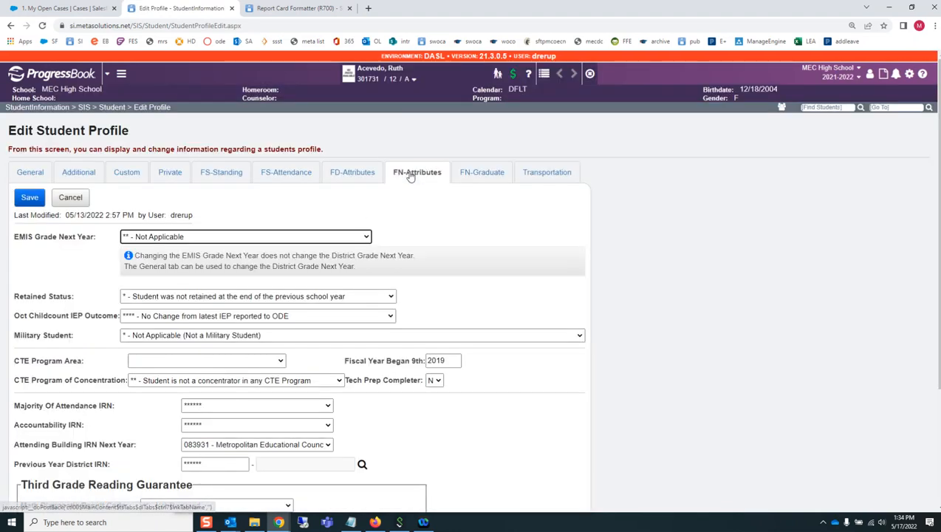
pyautogui.click(480, 172)
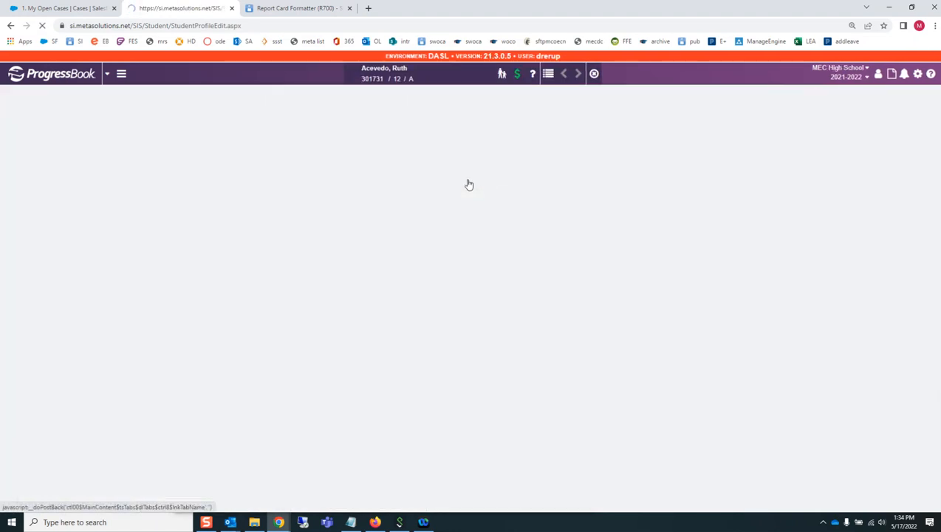
pyautogui.scroll(-2, 290, 393)
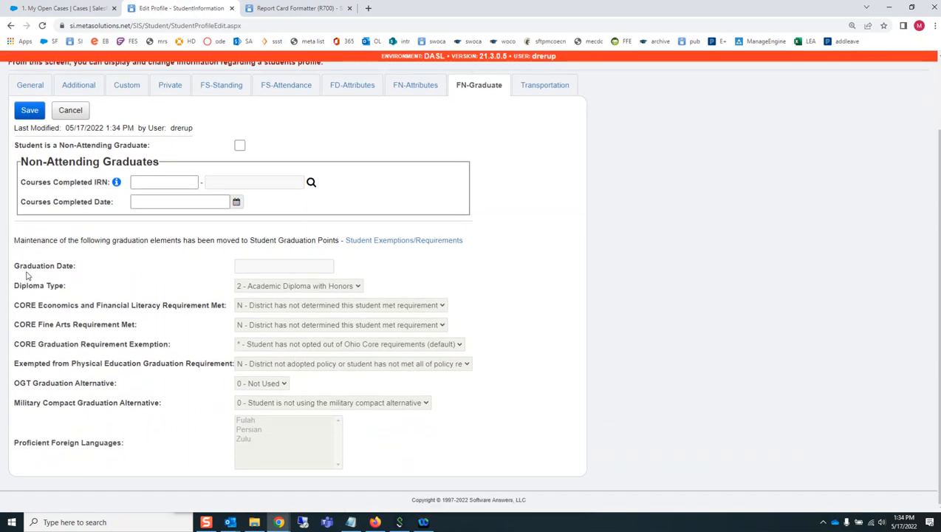
# Follow the profile's link to Student Exemptions/Requirements and look through the EMIS elements, optional exemptions, graduation and career-technical requirements, and diploma seals
pyautogui.click(389, 240)
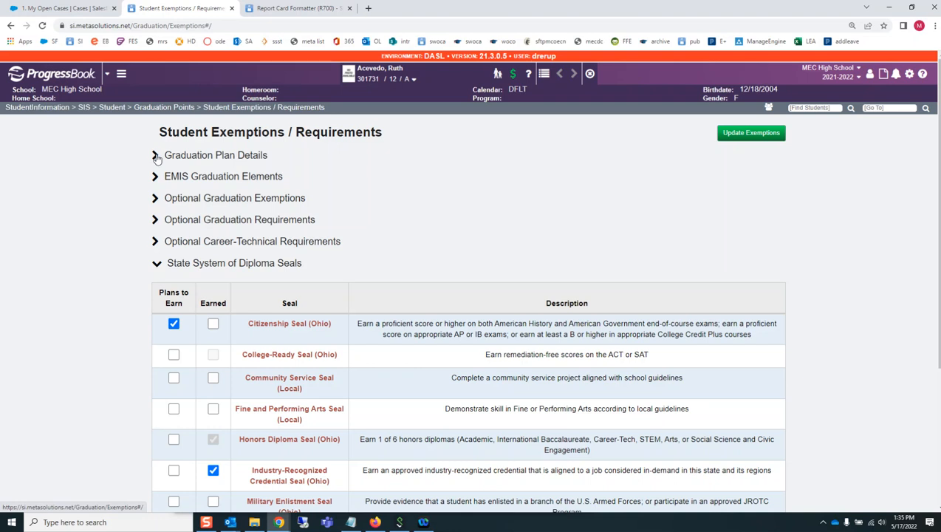
pyautogui.click(156, 176)
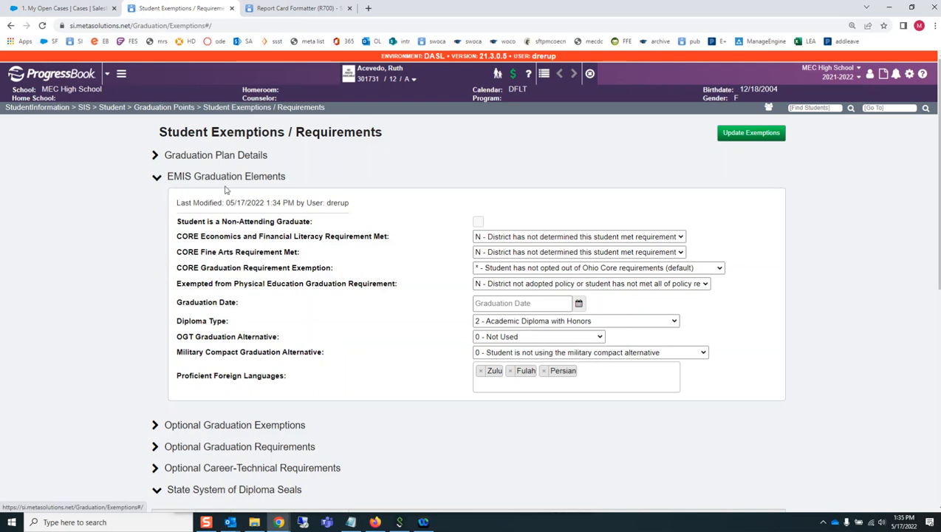
pyautogui.scroll(-2, 338, 273)
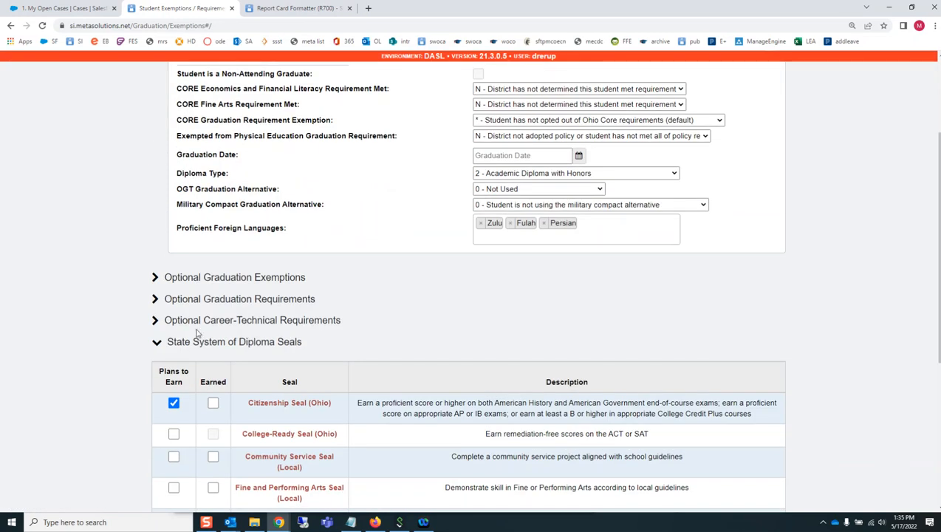
pyautogui.click(155, 278)
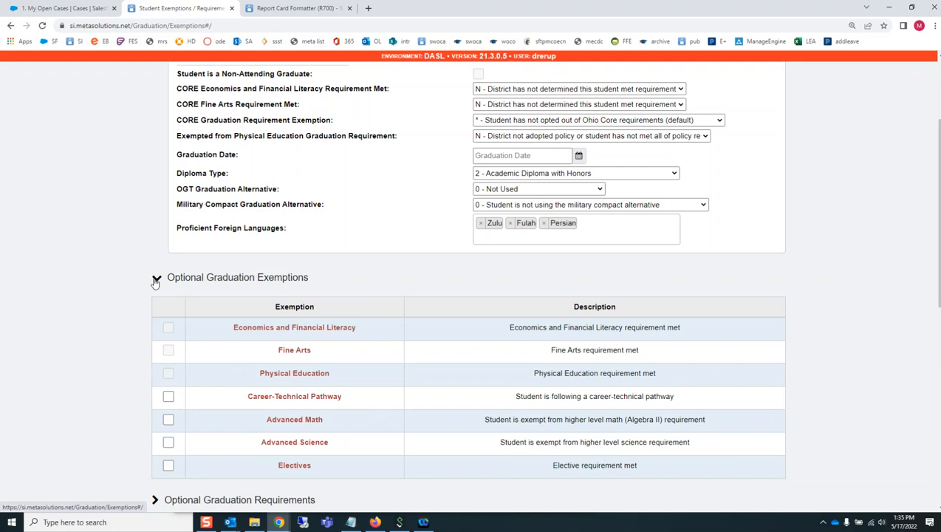
pyautogui.scroll(-1, 242, 288)
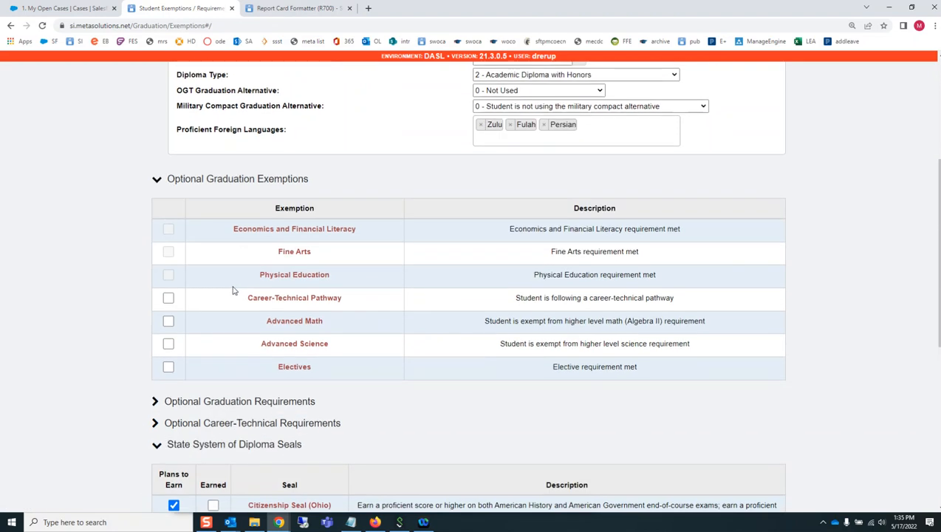
pyautogui.click(163, 400)
pyautogui.scroll(-3, 356, 326)
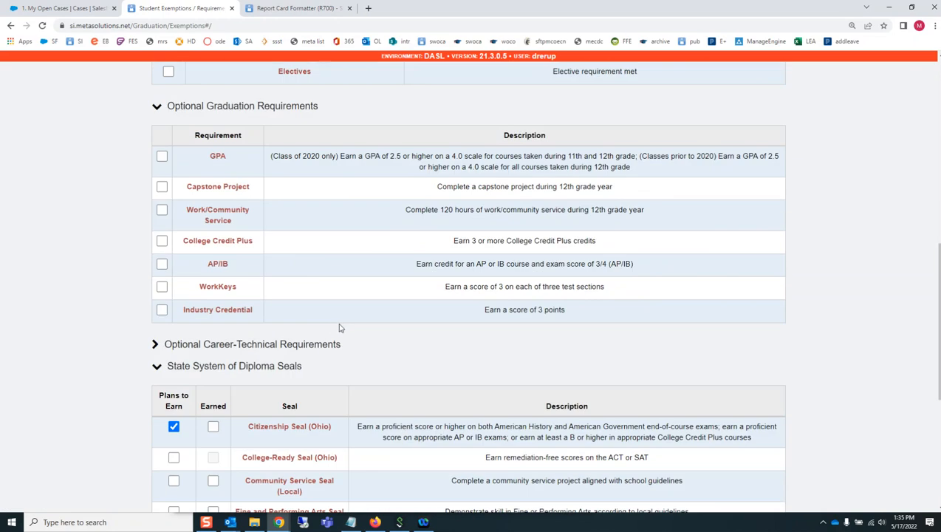
pyautogui.click(155, 344)
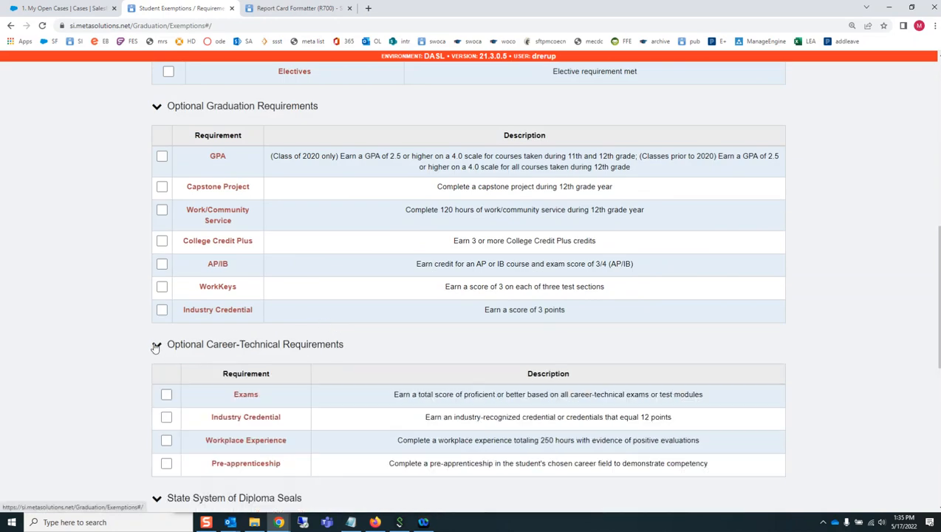
pyautogui.scroll(-4, 358, 325)
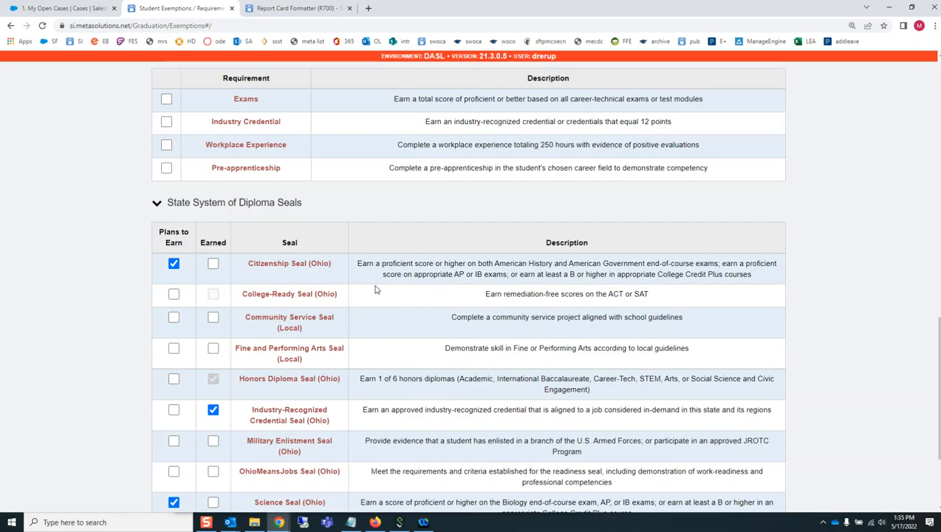
pyautogui.scroll(2, 489, 238)
pyautogui.scroll(12, 489, 238)
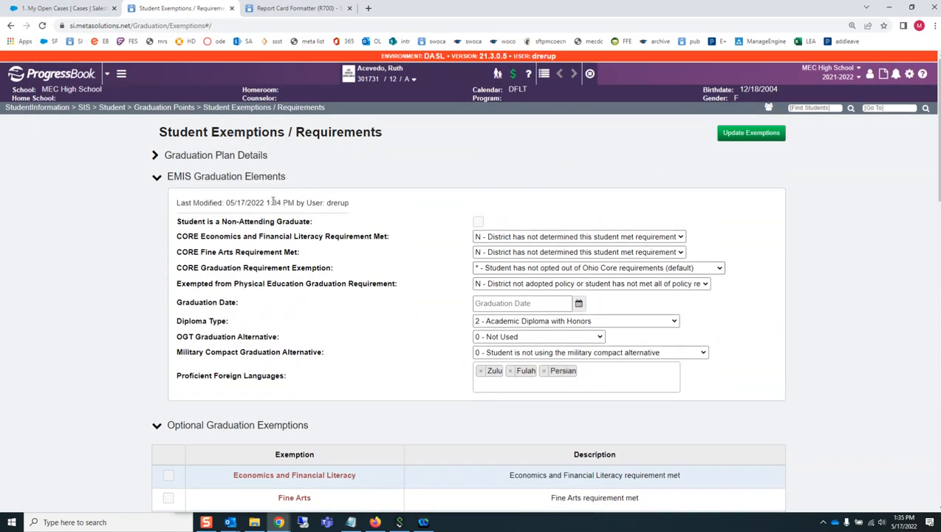
# Generate the student's graduation plan from the Grad Points Summary and save it to the Desktop as Ohio Graduation Plan Template (6)
pyautogui.click(168, 108)
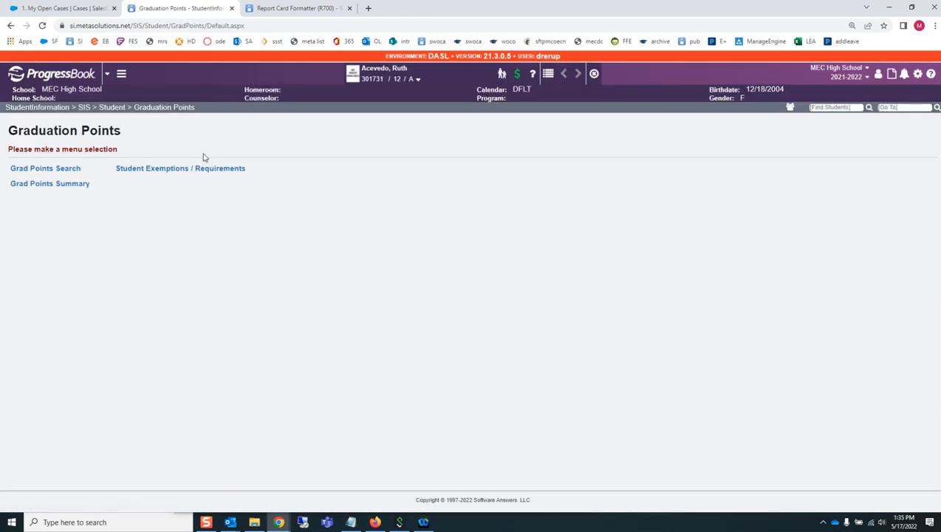
pyautogui.click(71, 189)
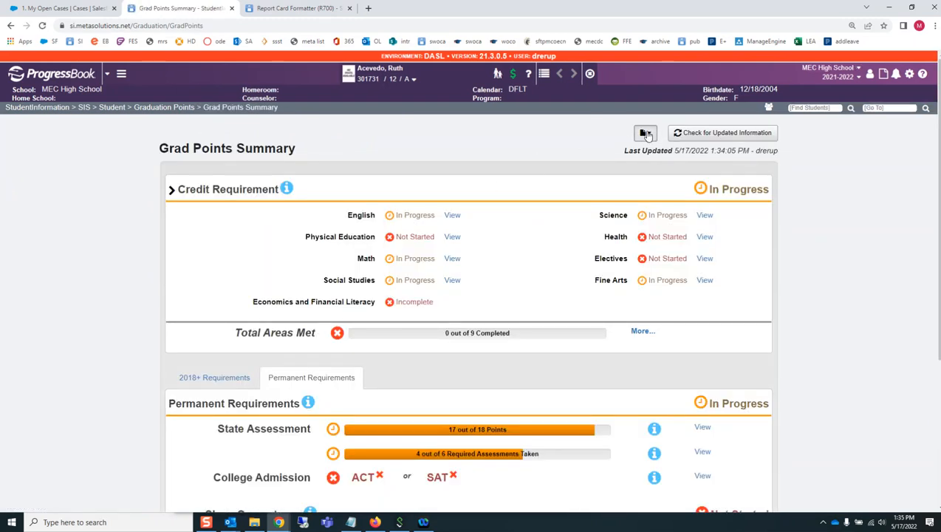
pyautogui.click(646, 134)
pyautogui.click(646, 134)
pyautogui.click(646, 134)
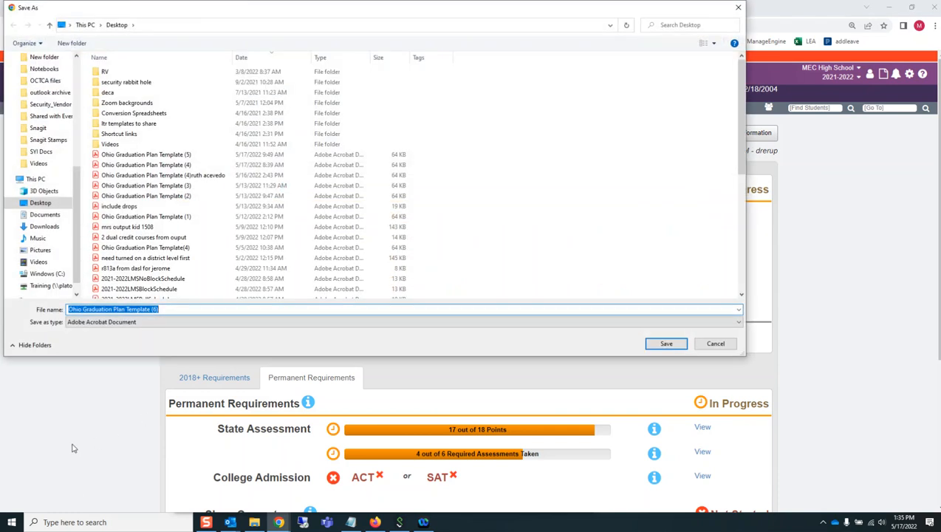
pyautogui.click(683, 344)
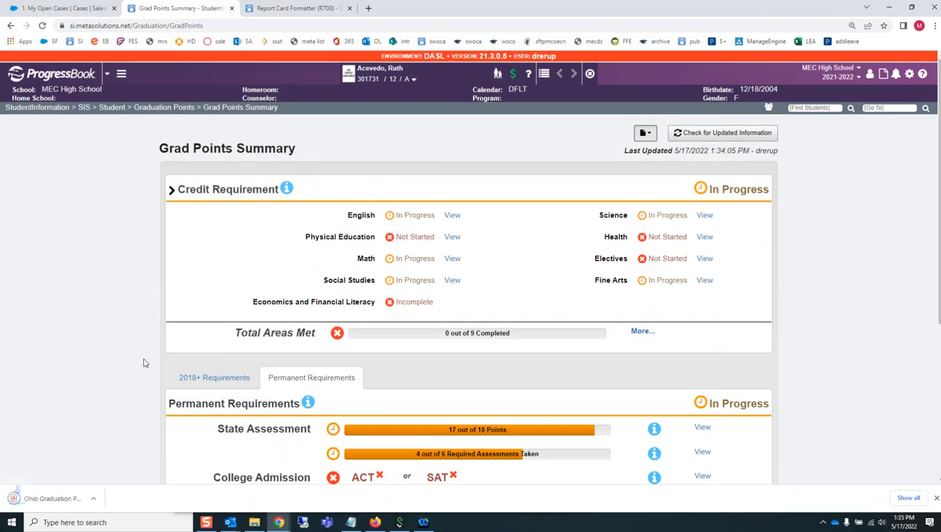
# Open the saved graduation plan PDF and look through its credits, assessments, competency alternatives and diploma seals
pyautogui.click(59, 499)
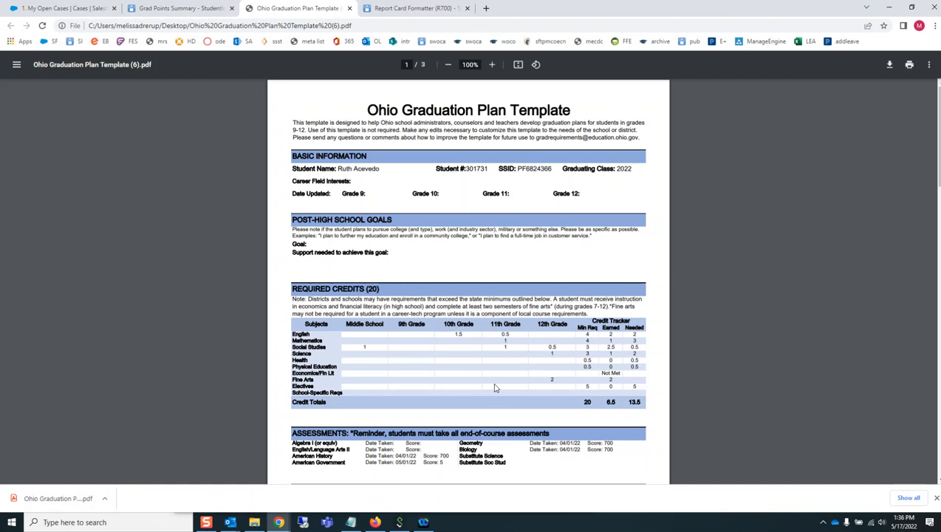
pyautogui.scroll(-3, 493, 385)
pyautogui.scroll(-6, 487, 388)
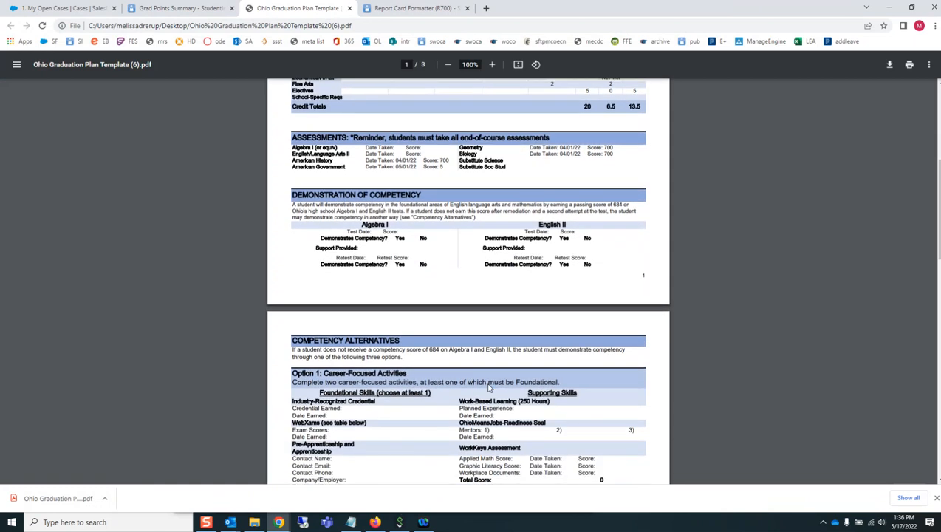
pyautogui.scroll(-5, 487, 388)
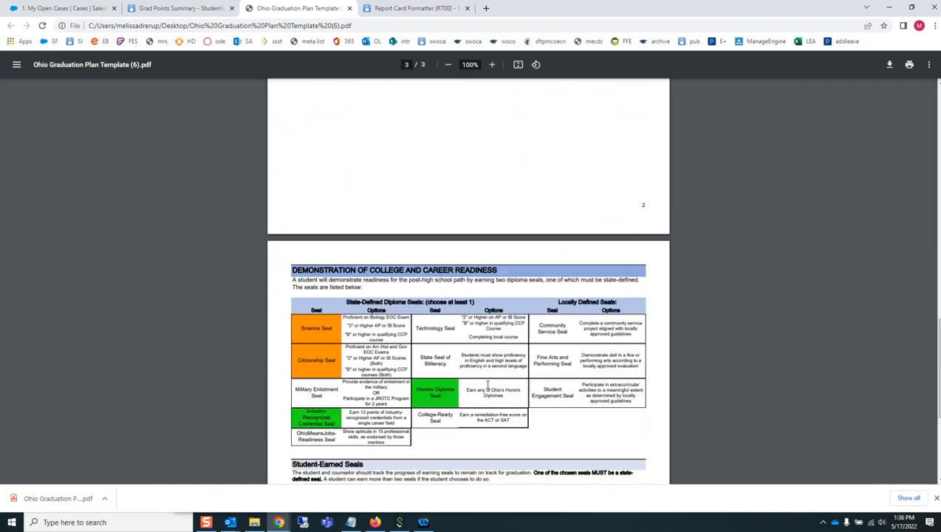
pyautogui.scroll(3, 488, 384)
pyautogui.scroll(11, 483, 380)
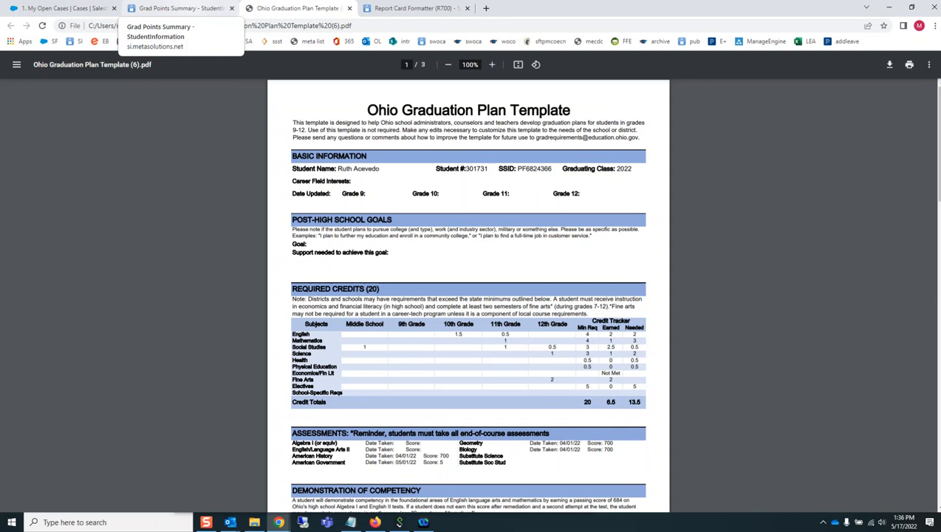
# Return to the StudentInformation home page and read the headline about edits needed to the ACT result file
pyautogui.click(177, 8)
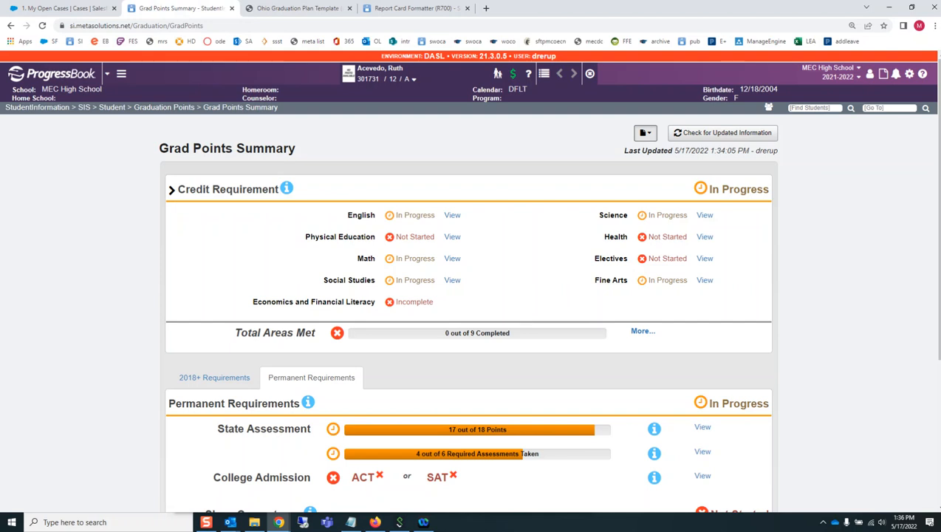
pyautogui.click(54, 109)
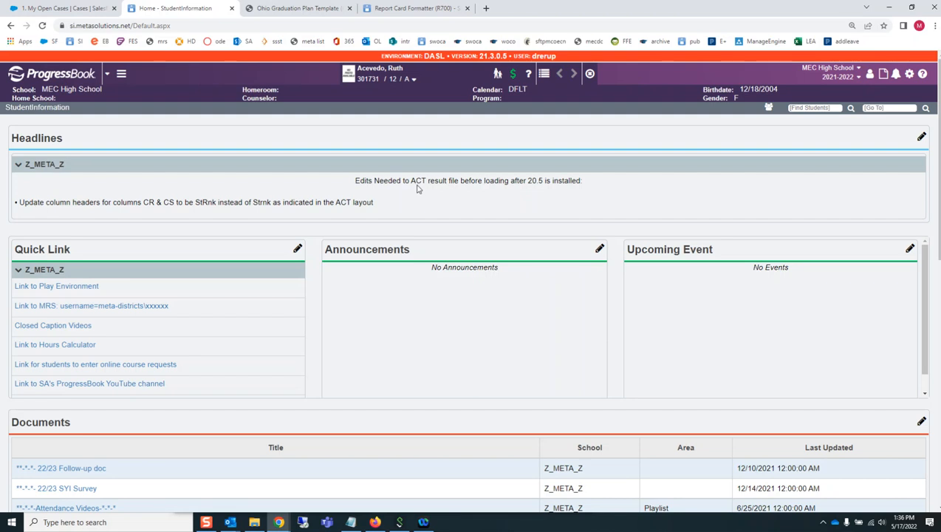
pyautogui.moveTo(355, 181); pyautogui.dragTo(572, 184)
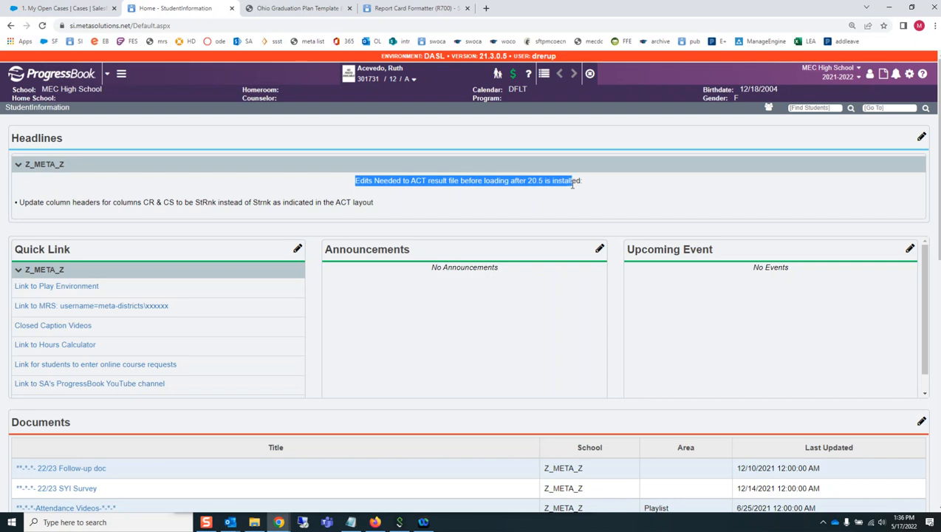
pyautogui.click(379, 217)
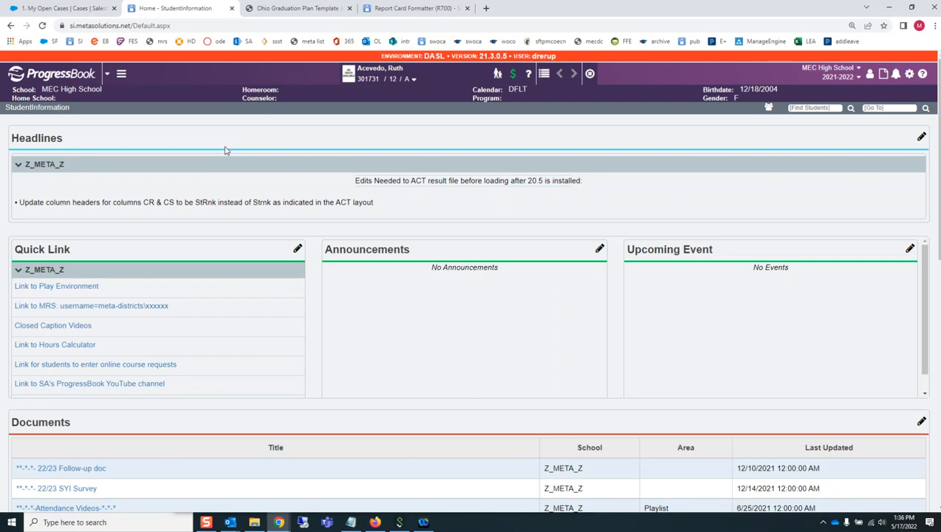
# Go to the End of Course Exam page, review the Physical Sciences result's details, and close them without changes
pyautogui.click(880, 109)
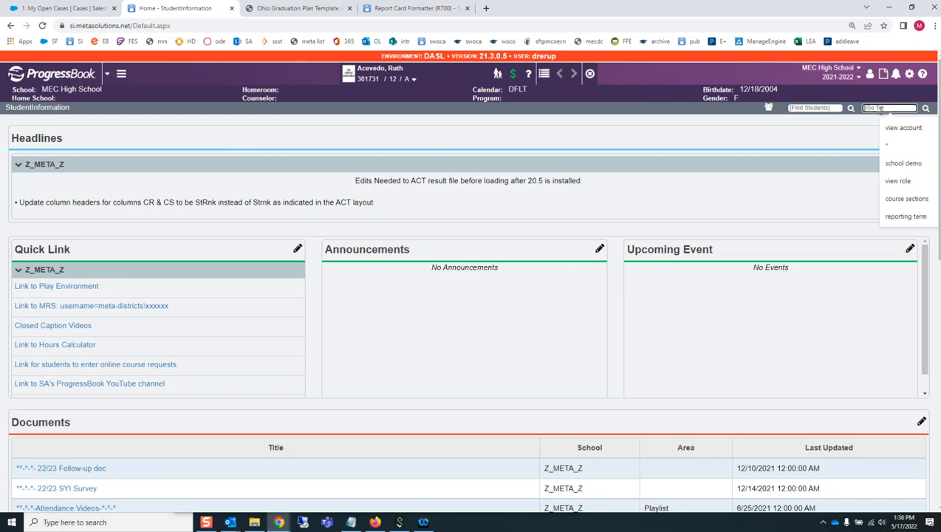
pyautogui.write('end')
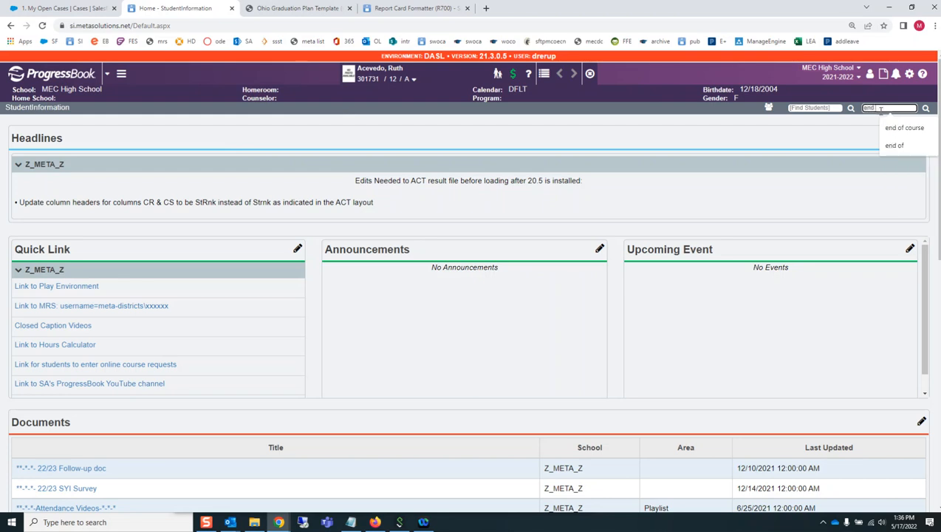
pyautogui.write(' of course')
pyautogui.press('Return')
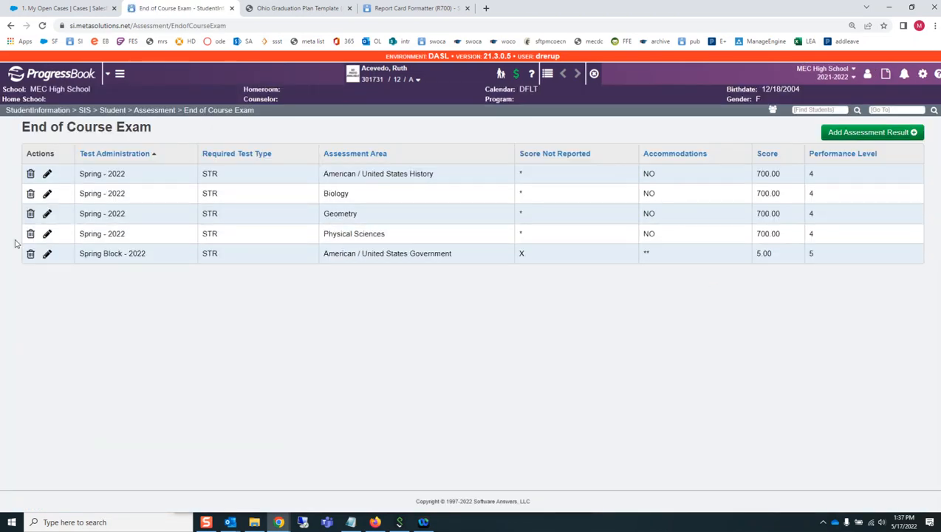
pyautogui.click(45, 234)
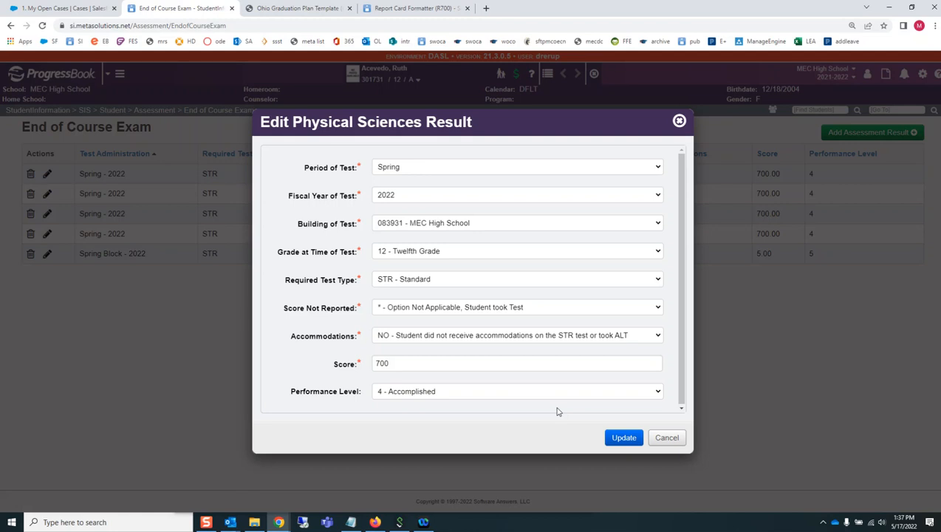
pyautogui.click(667, 437)
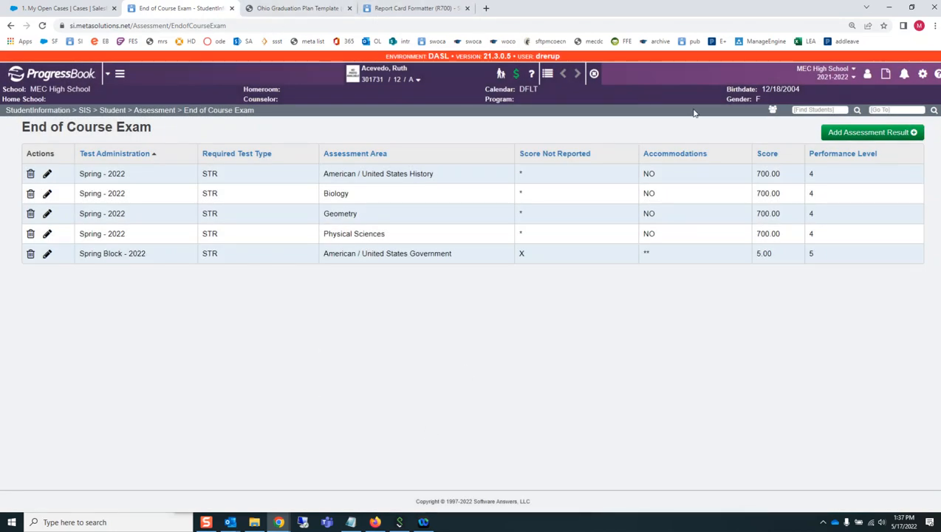
# Open the StudentInformation WebHelp site
pyautogui.click(937, 75)
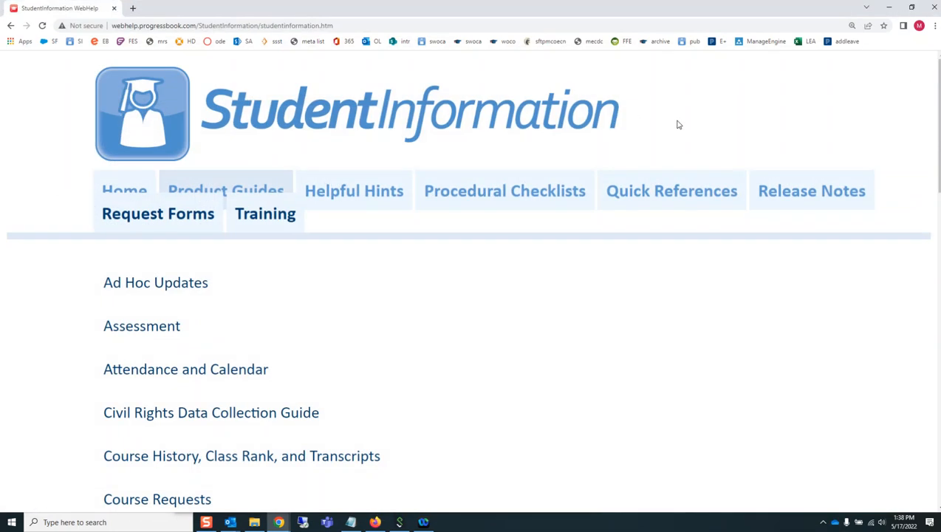